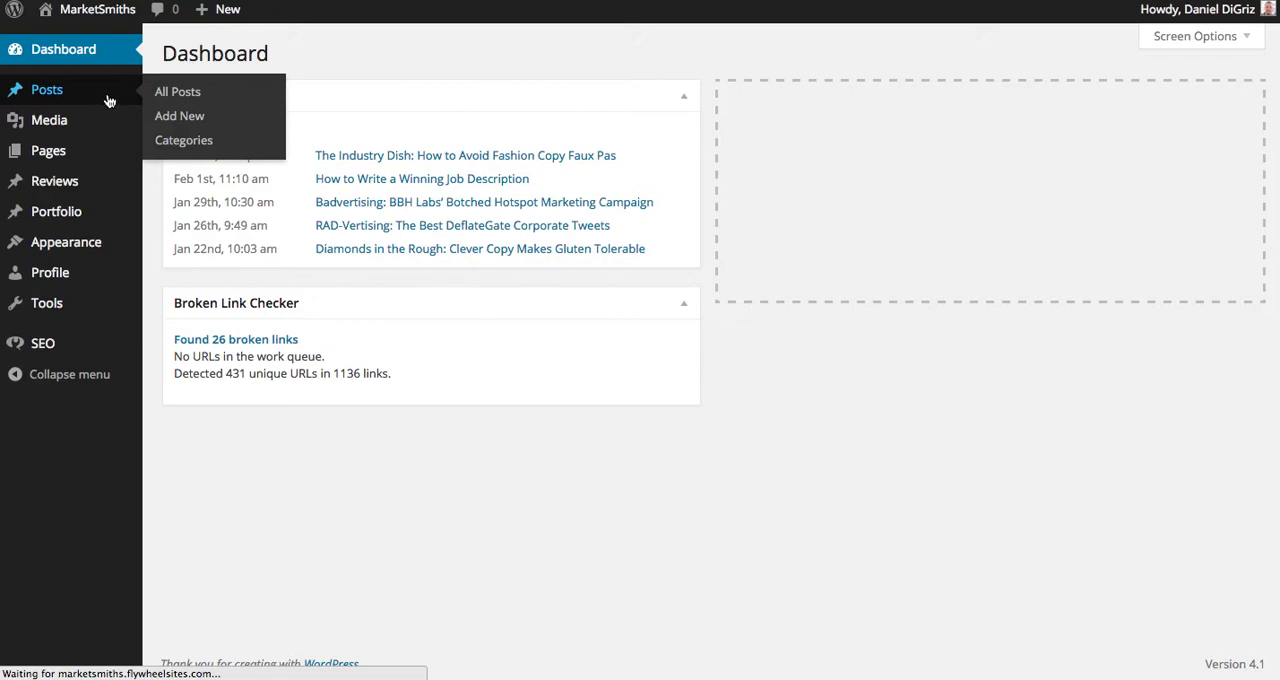
Open the post "How to Write a Winning Job Description" for editing and dismiss the Distraction-Free Writing tip.
mouse_move(410, 182)
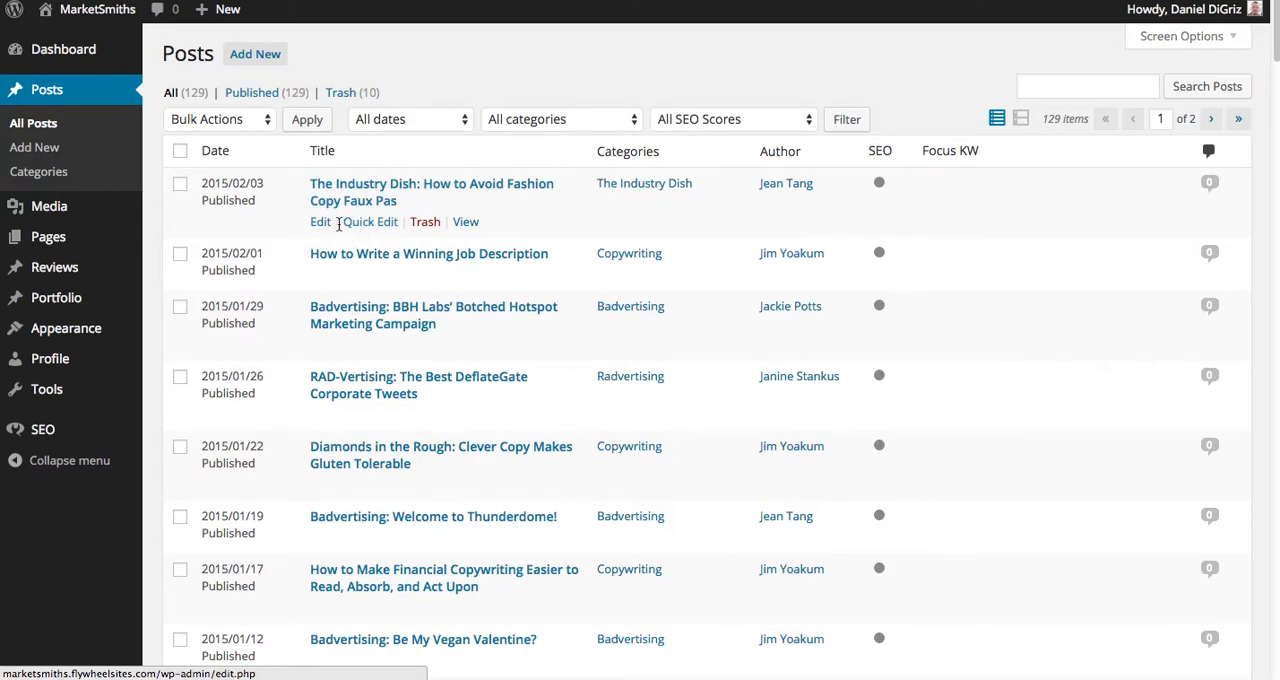
mouse_move(320, 277)
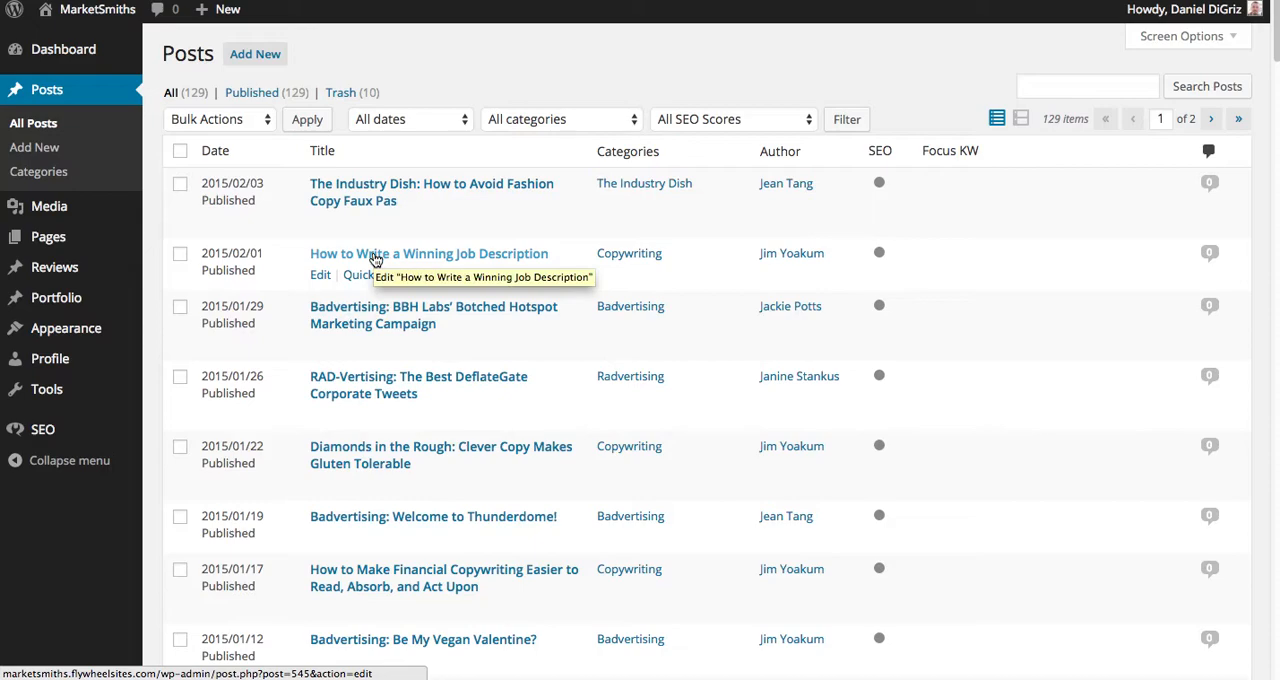
click(320, 276)
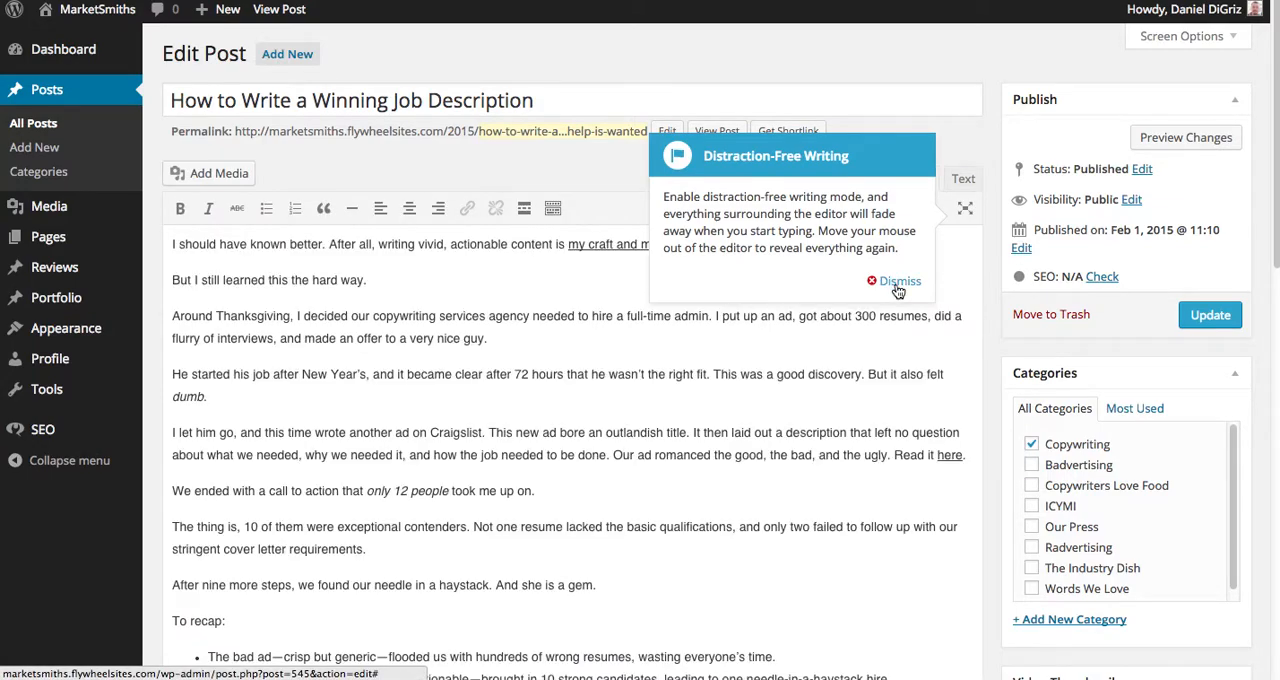
click(895, 282)
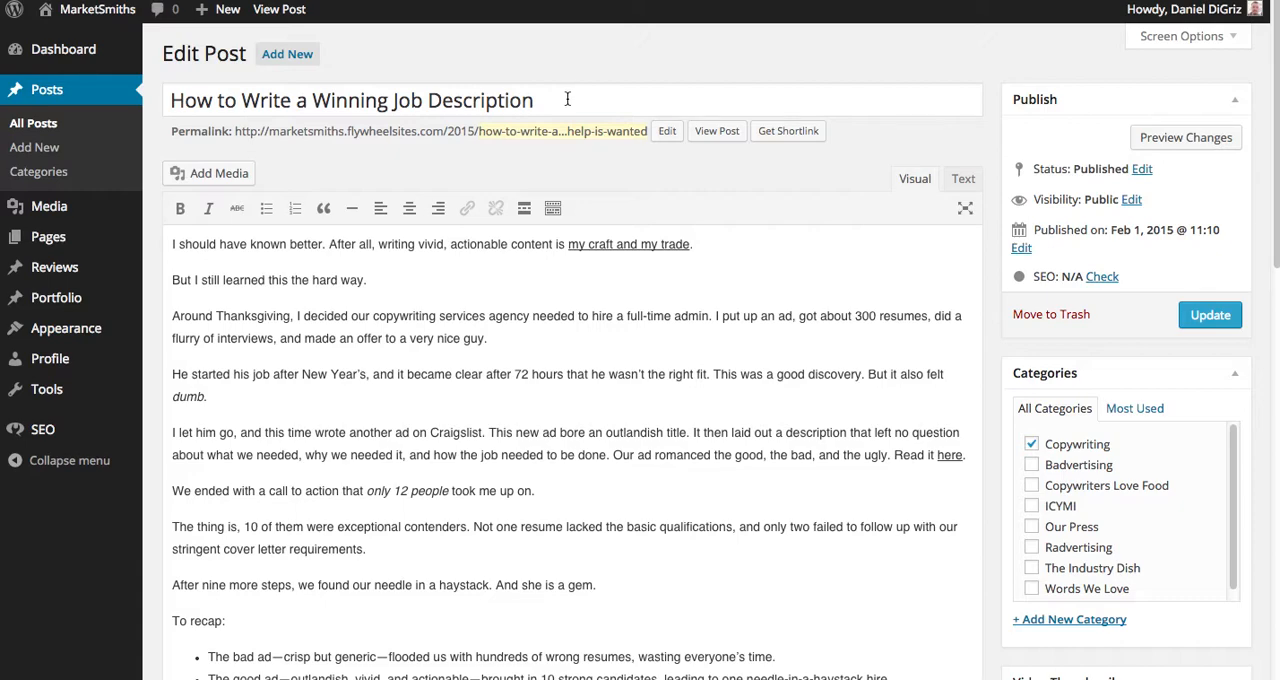
drag(570, 100, 132, 110)
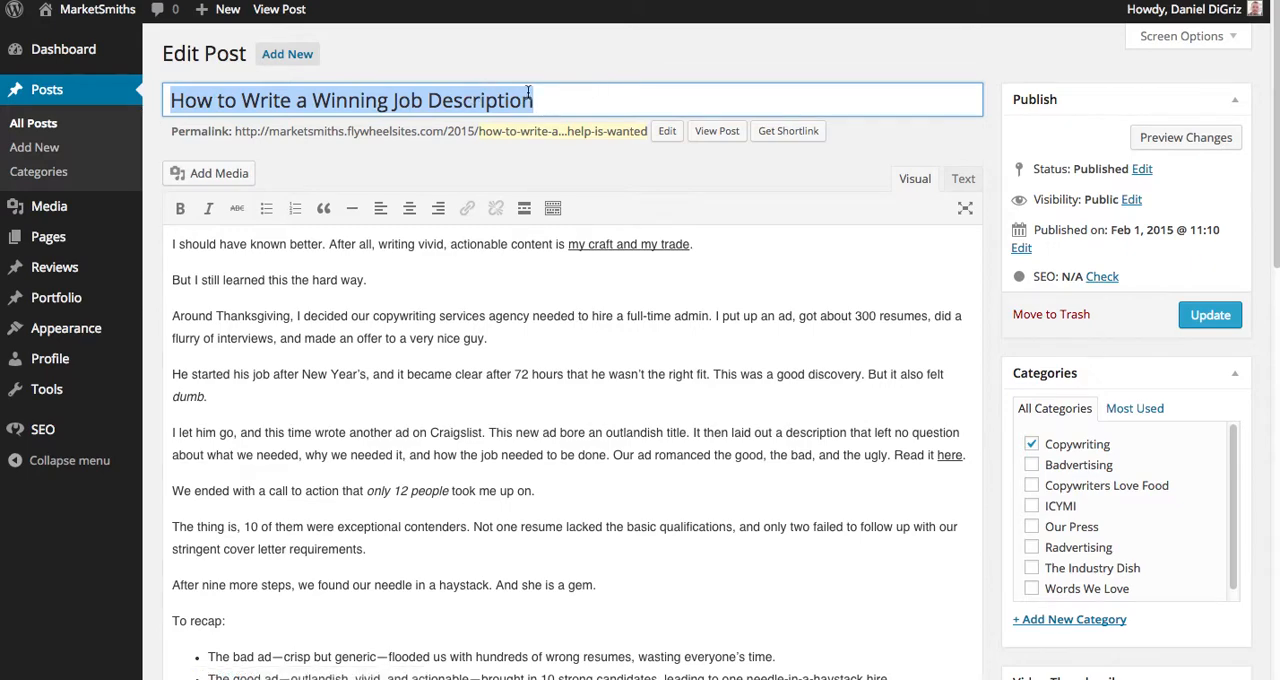
click(580, 100)
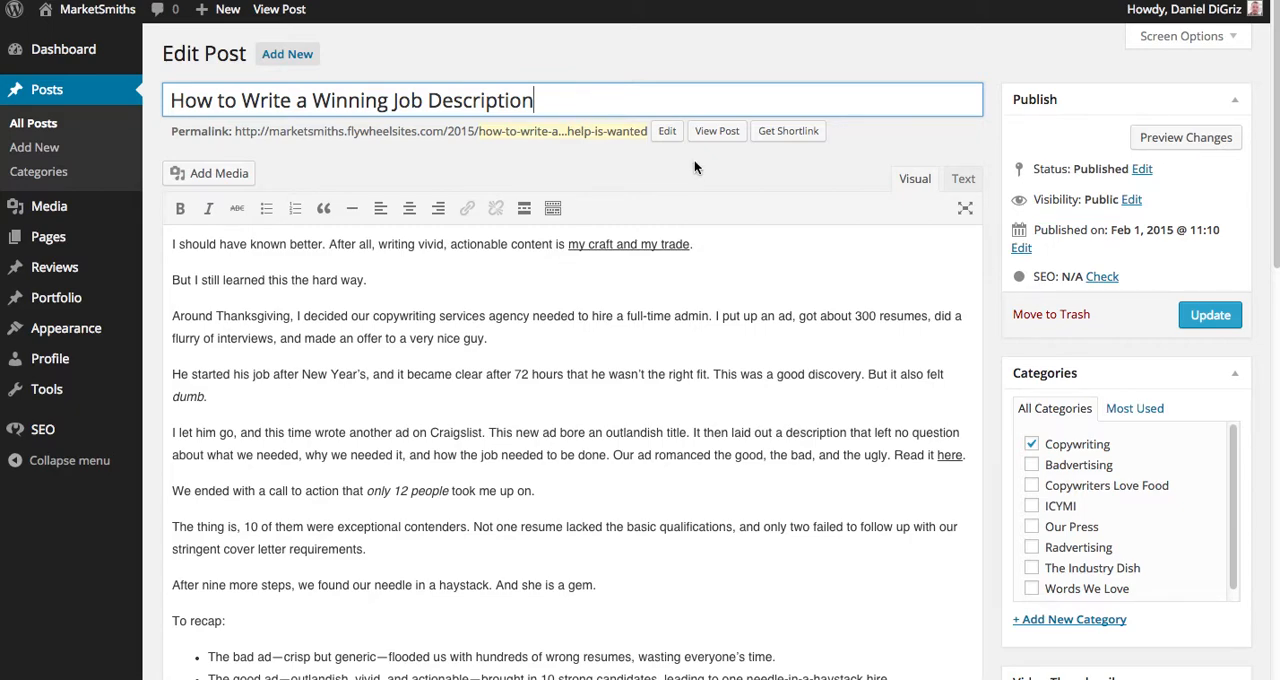
scroll(706, 162, down, 1)
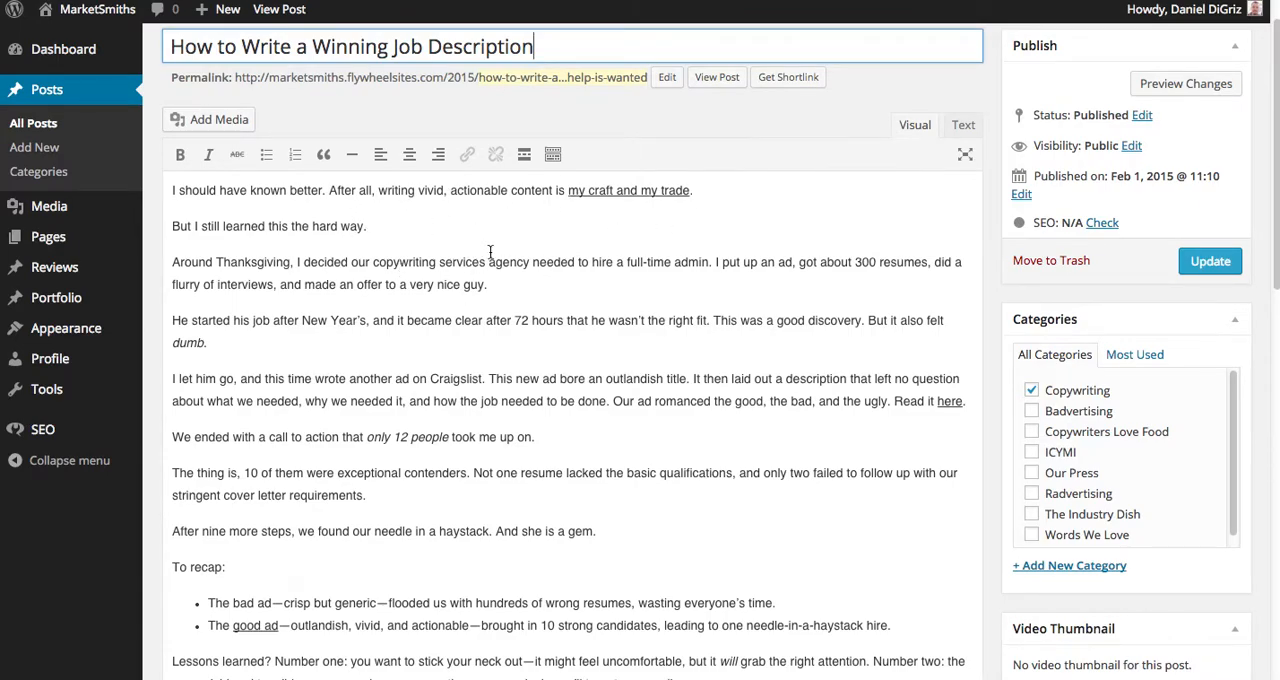
scroll(490, 253, up, 1)
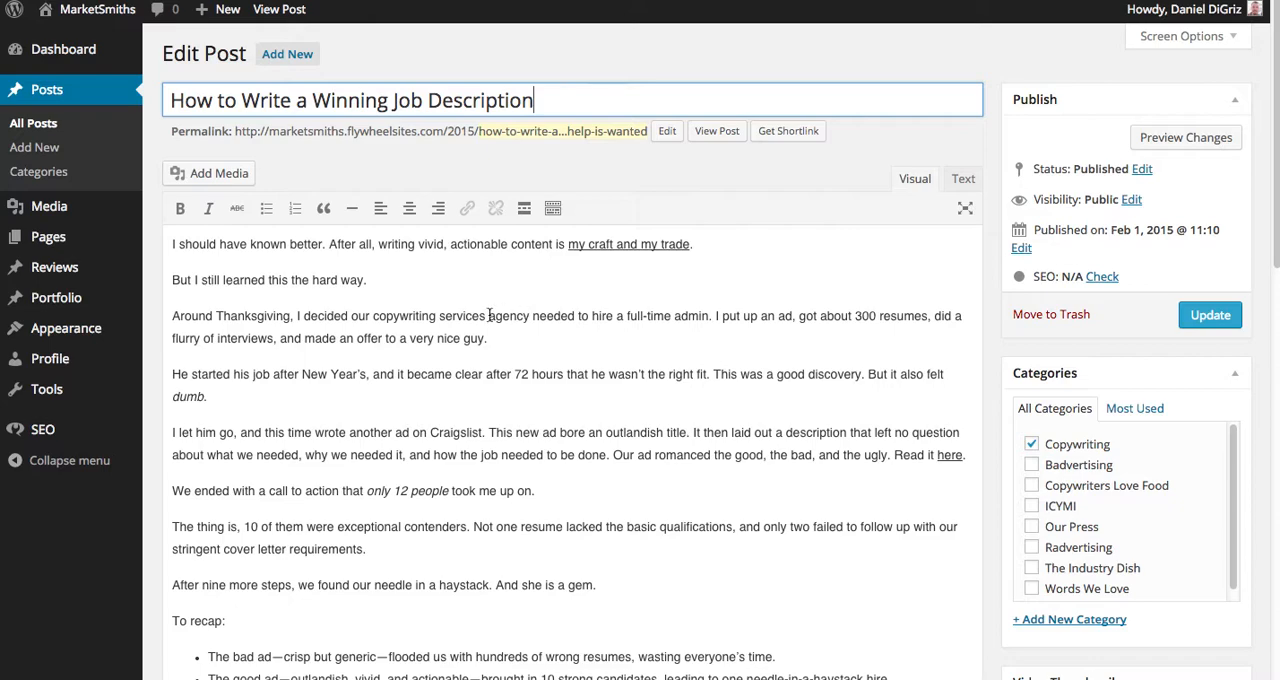
Format the line "But I still learned this the hard way." as Heading 2.
drag(372, 281, 114, 281)
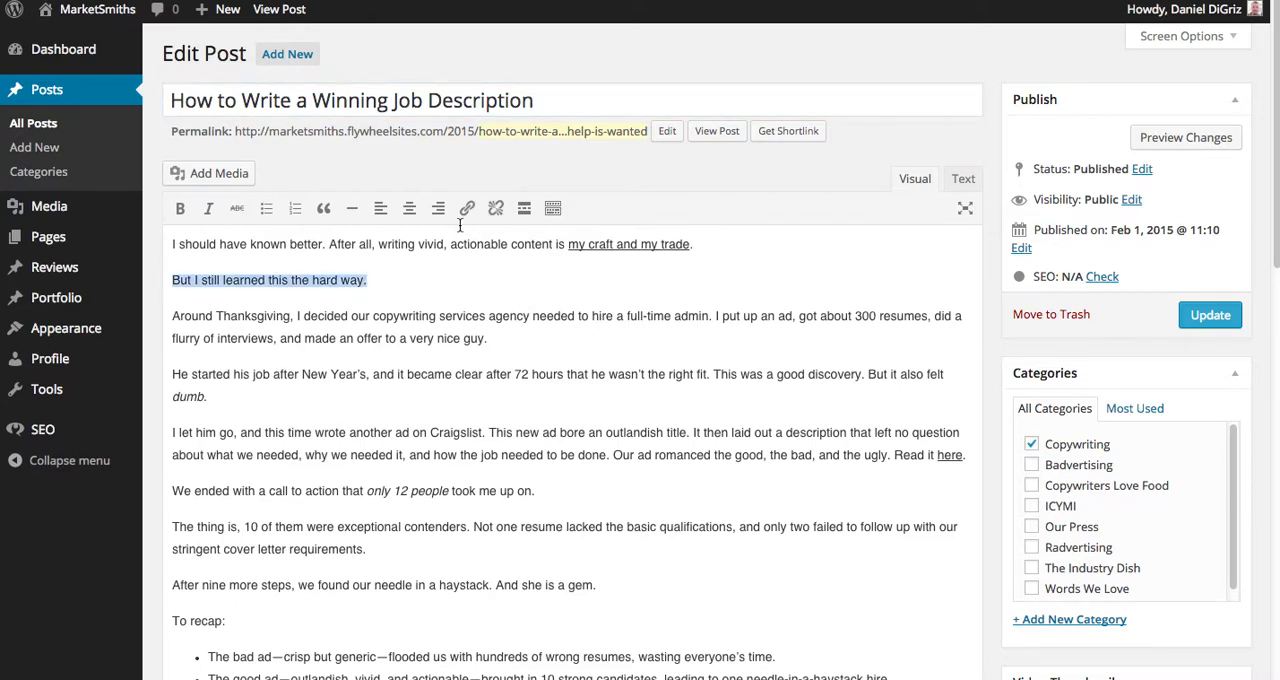
click(555, 209)
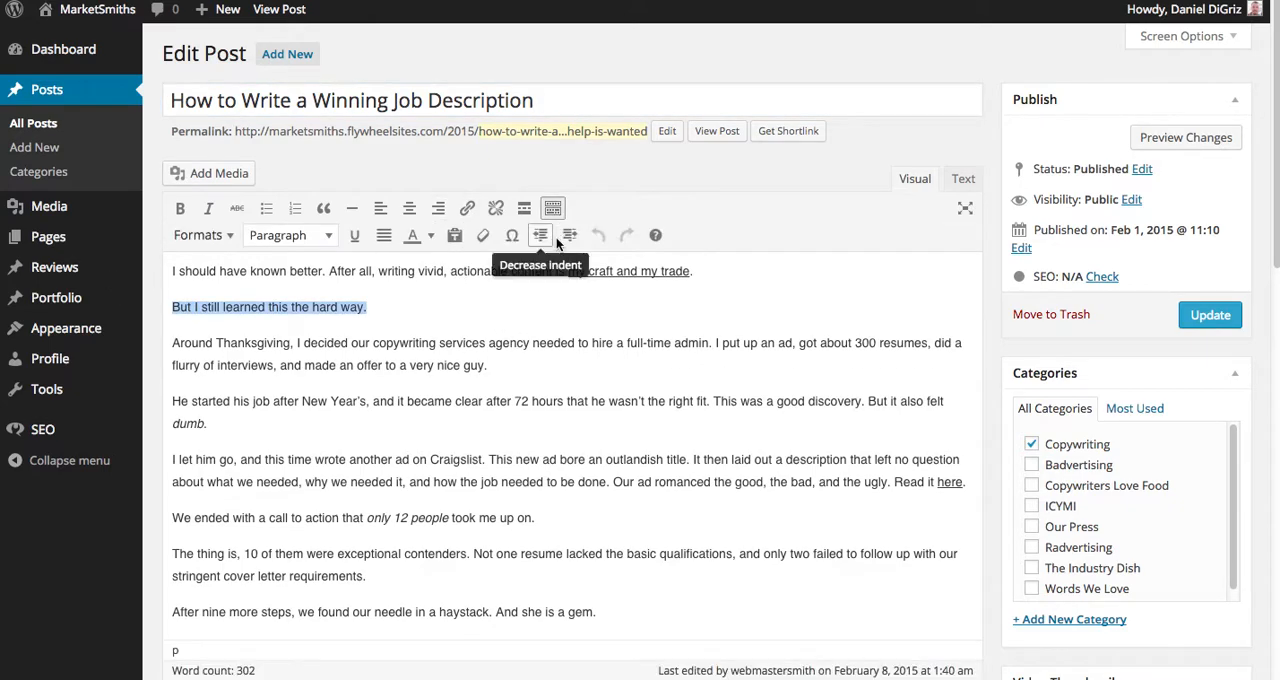
click(324, 238)
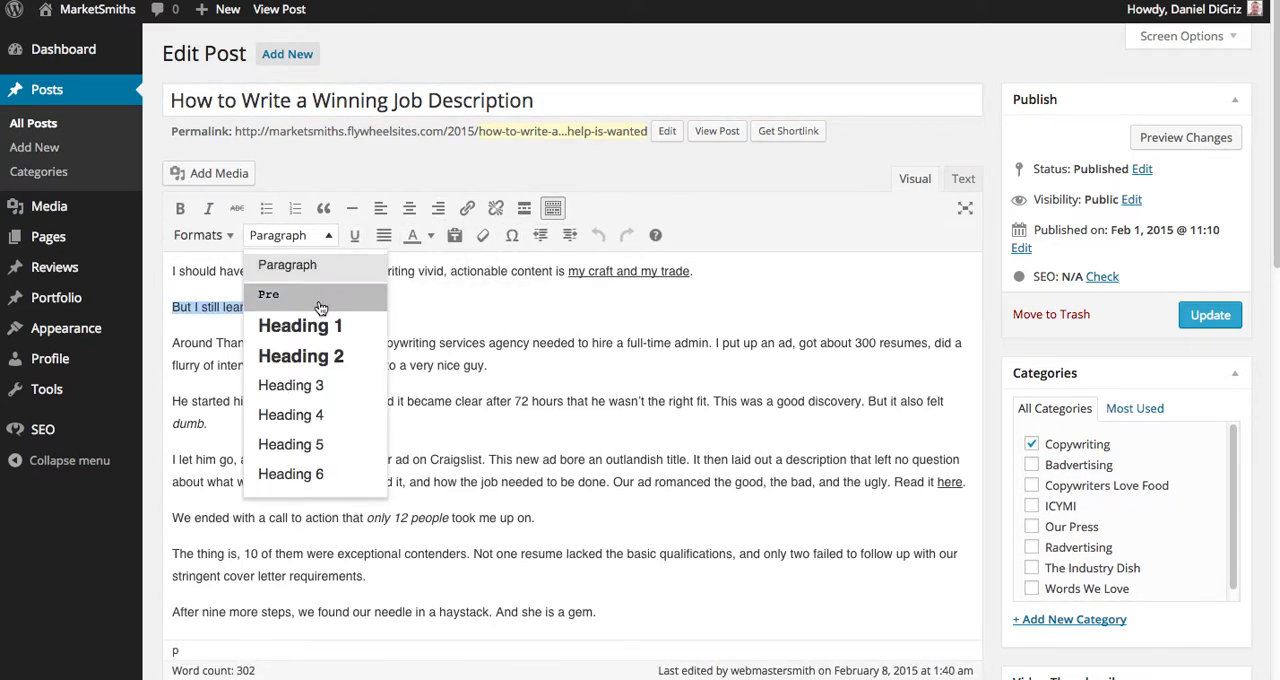
click(320, 360)
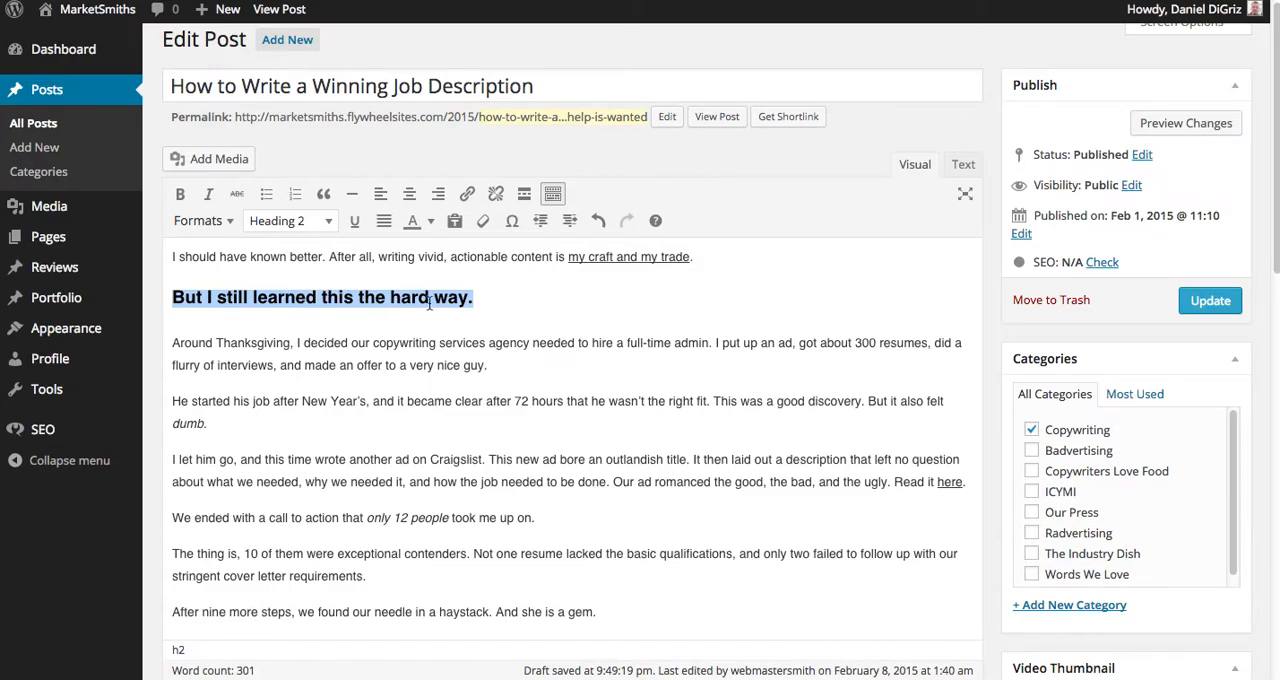
Return the line "But I still learned this the hard way." to Paragraph format.
click(312, 229)
click(290, 248)
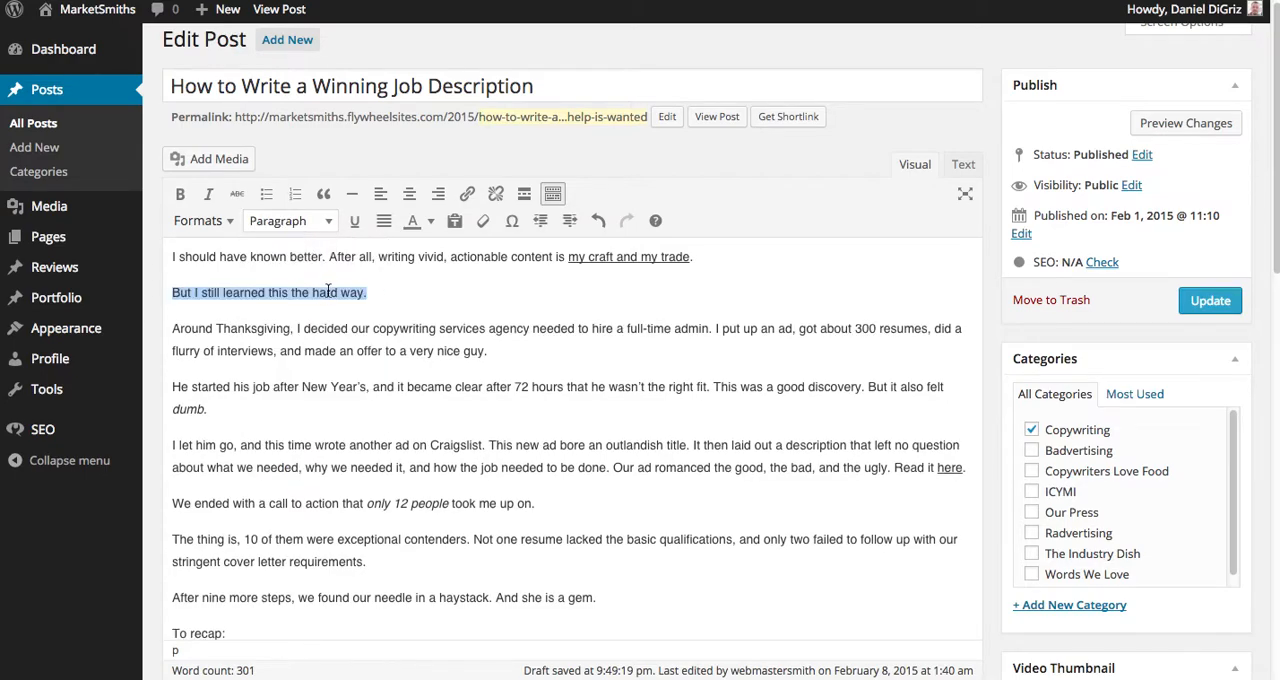
click(617, 286)
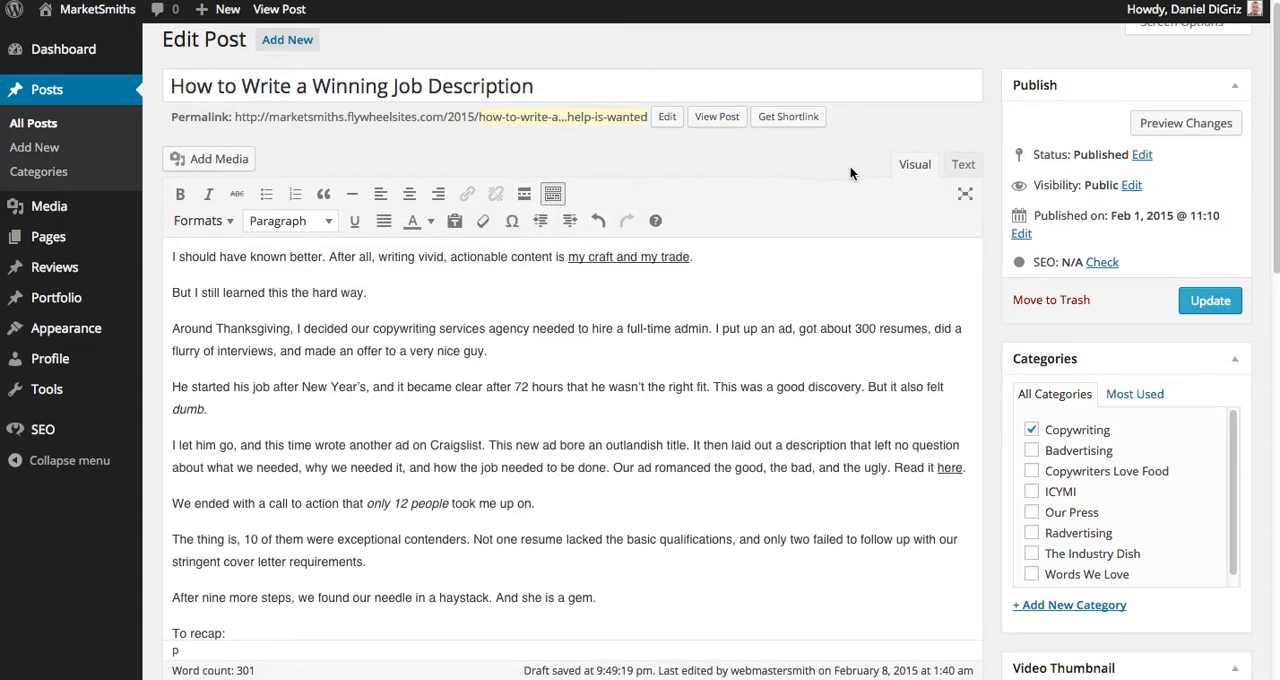
Toggle the editor's extended formatting options and leave them collapsed.
click(553, 193)
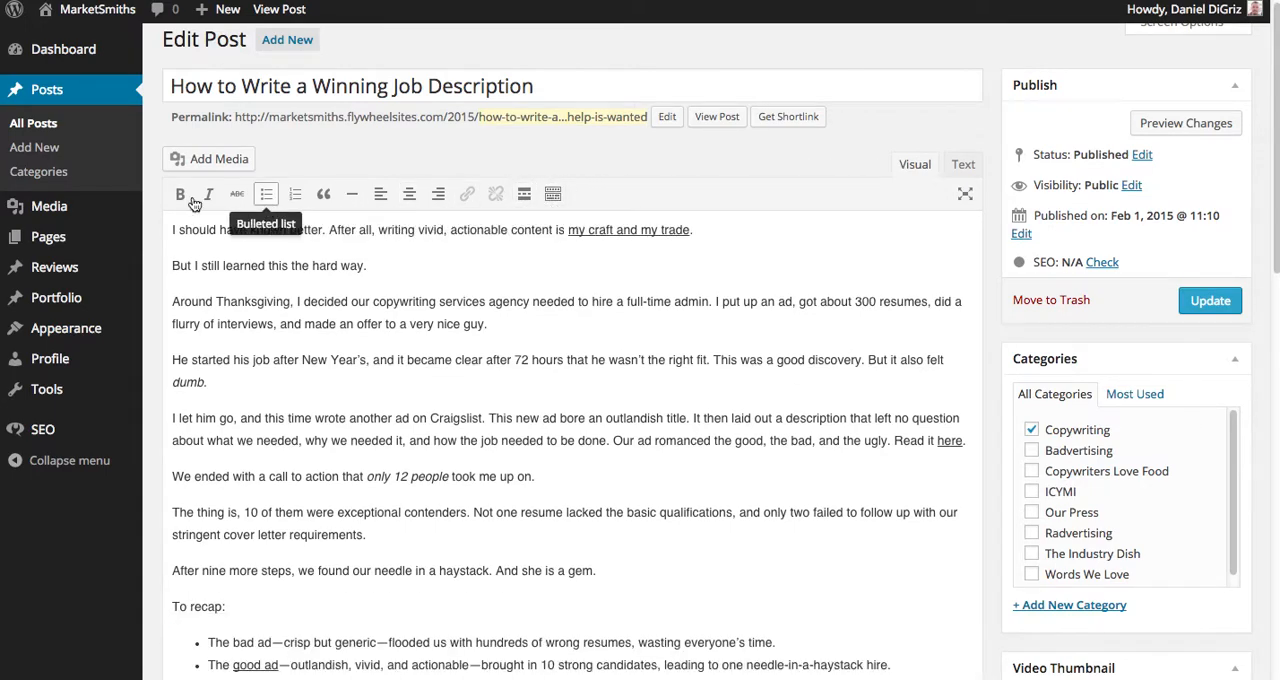
click(553, 193)
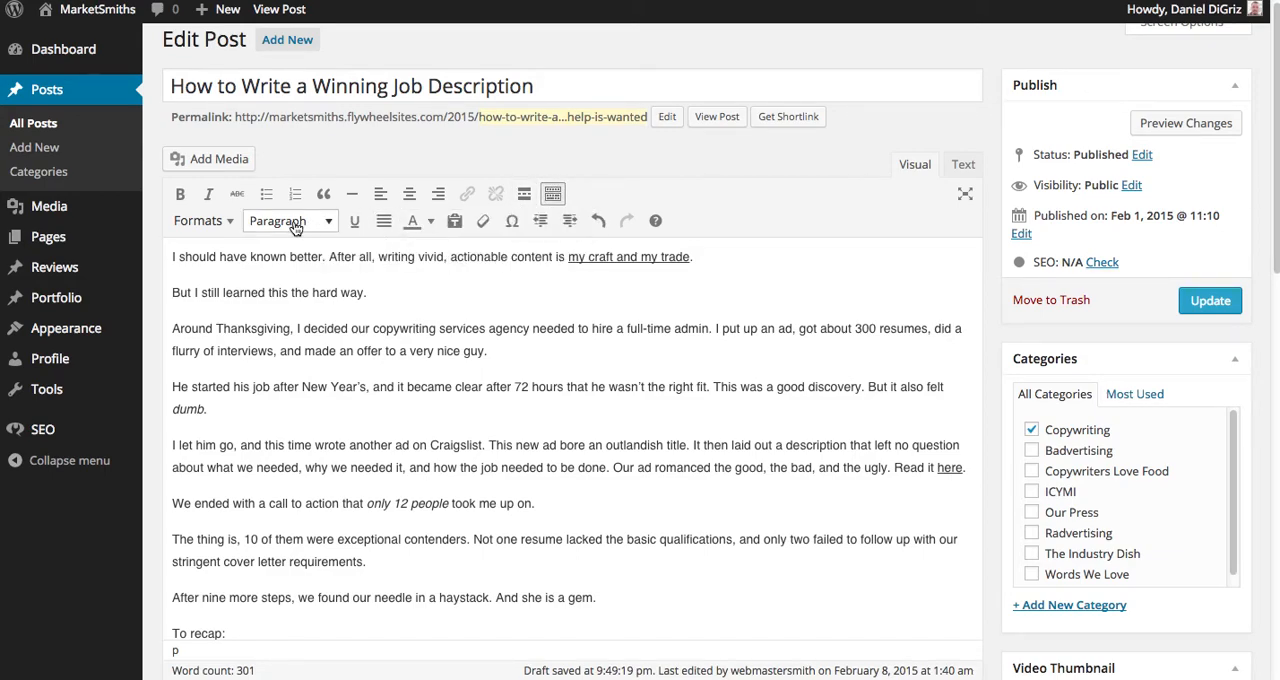
click(553, 195)
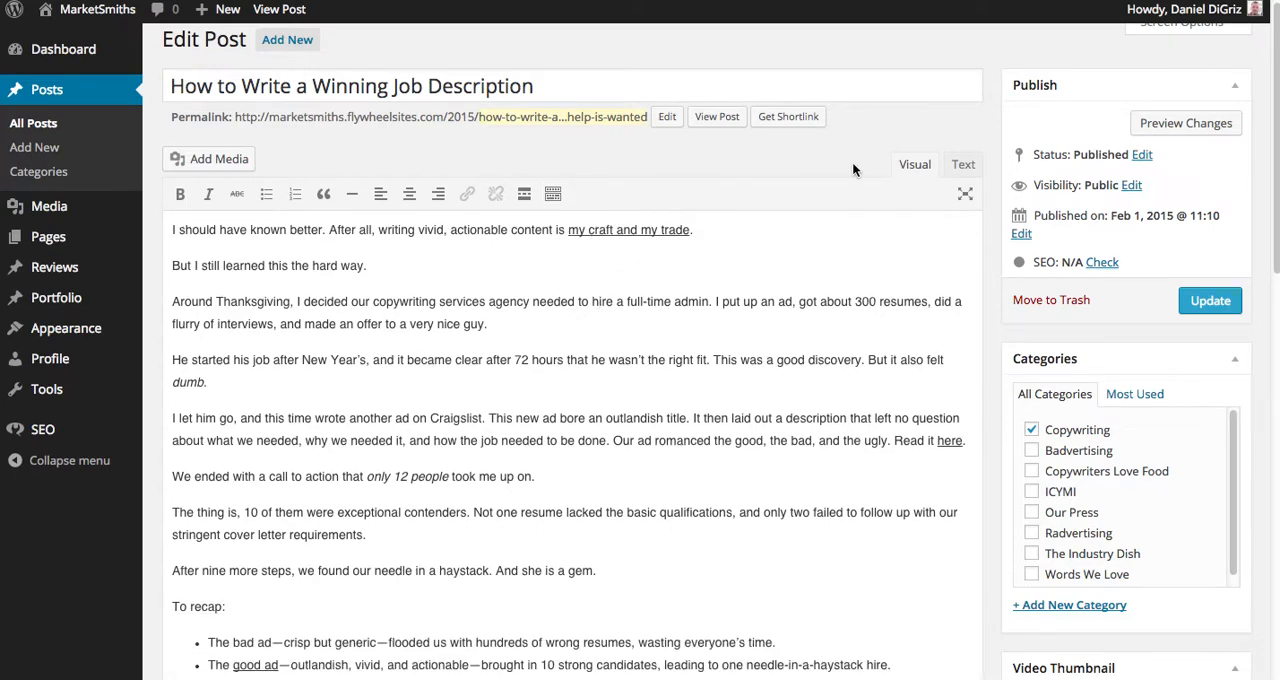
Compare the post's body in the Visual and Text views, examining the opening paragraphs and the "my craft and my trade" link.
click(963, 166)
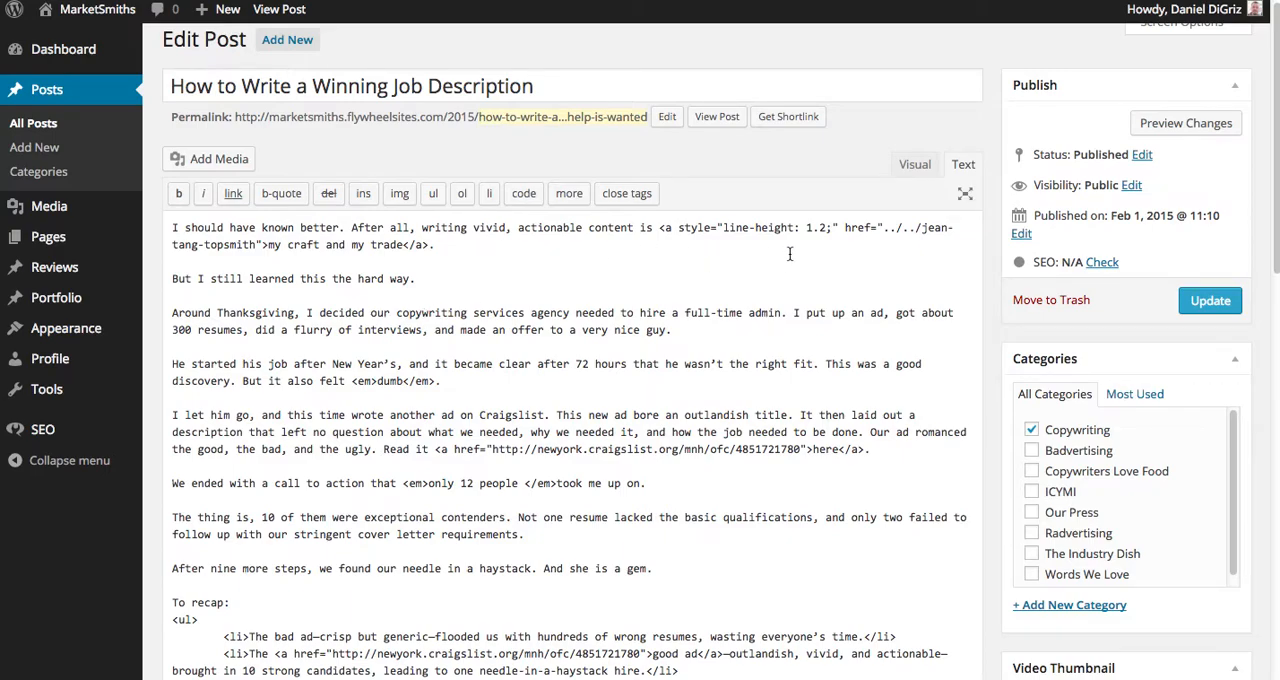
click(912, 166)
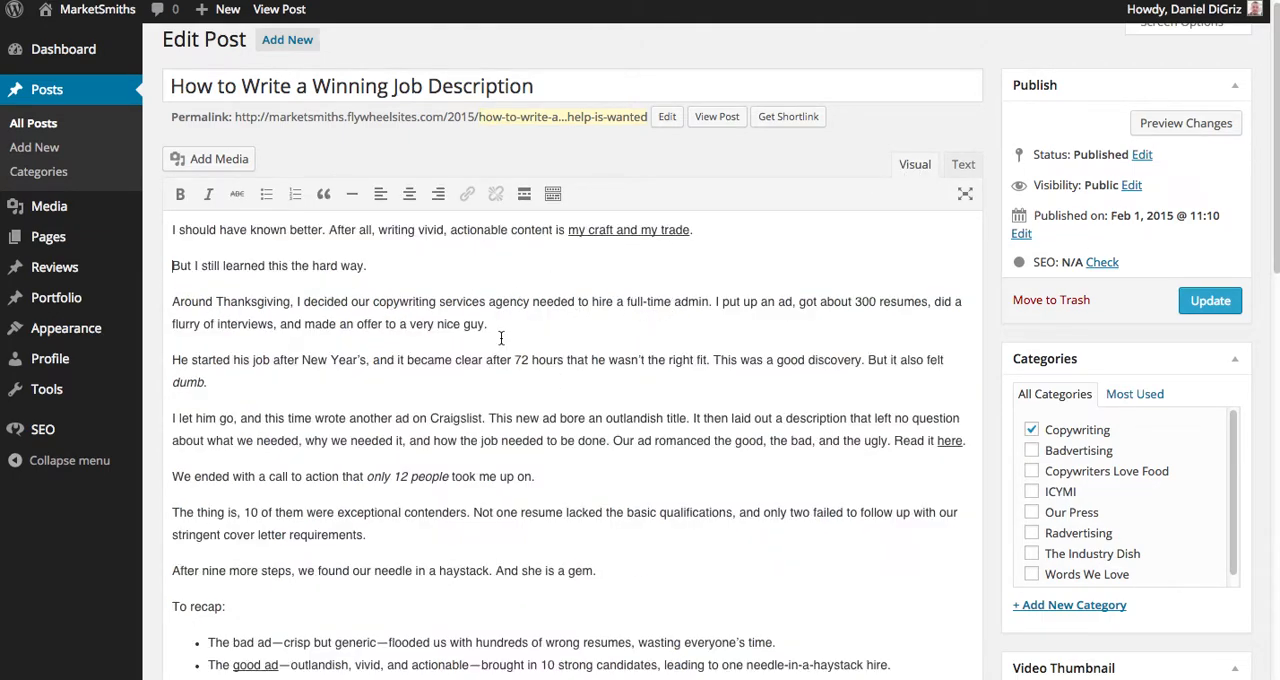
drag(501, 338, 496, 193)
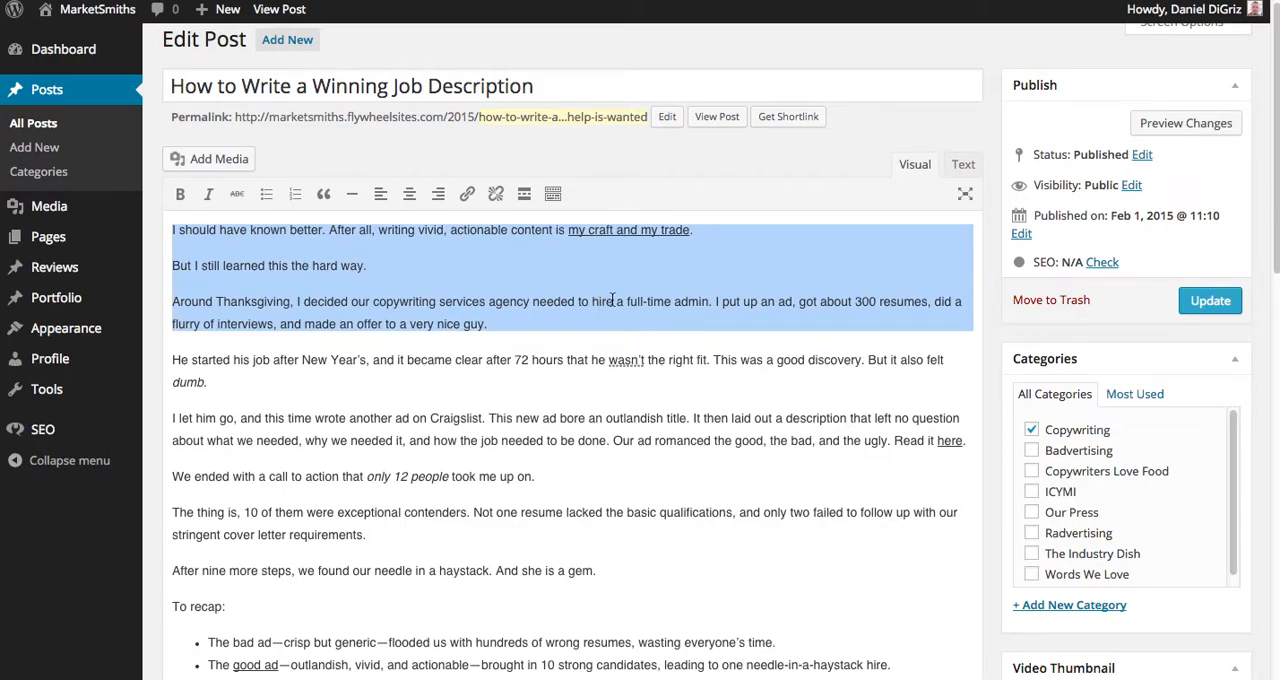
click(672, 287)
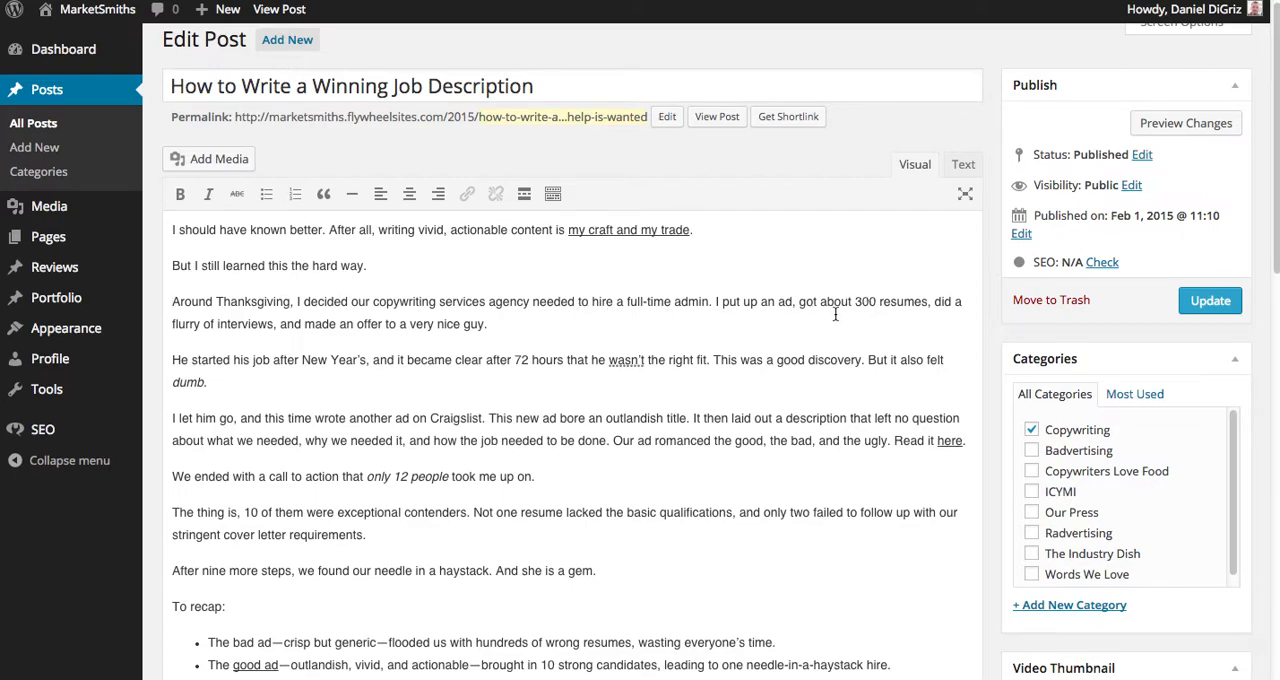
click(966, 168)
drag(695, 229, 565, 230)
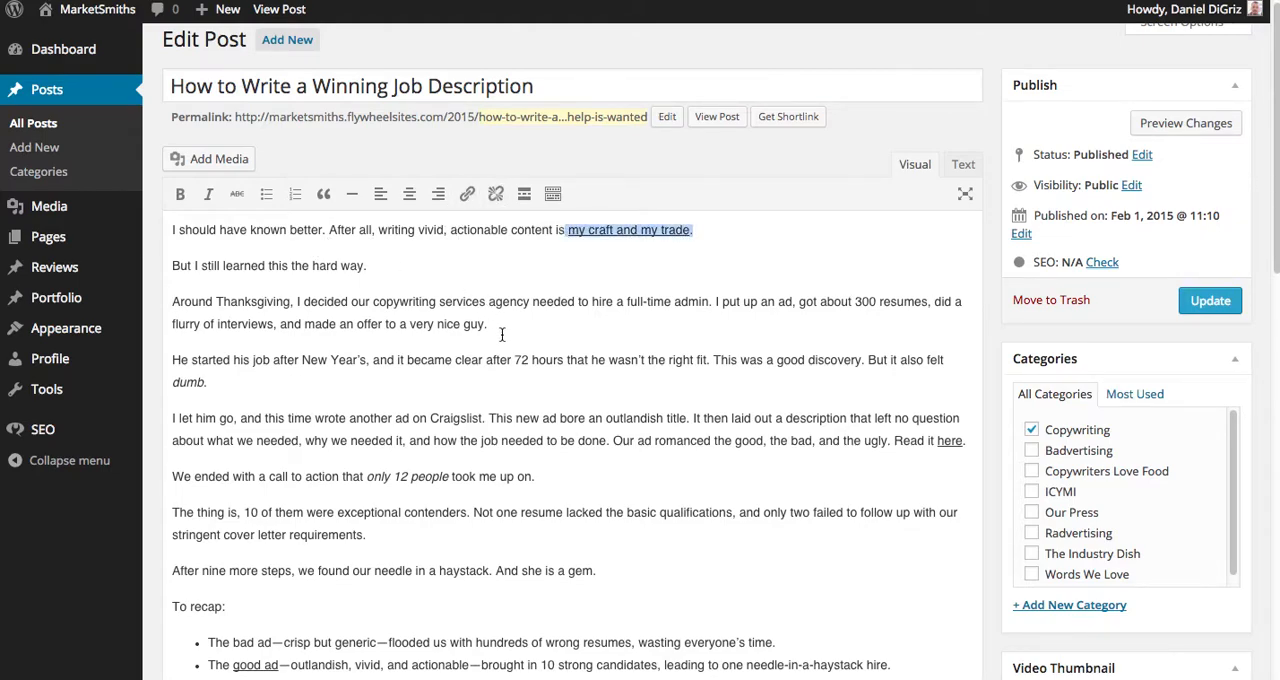
click(600, 317)
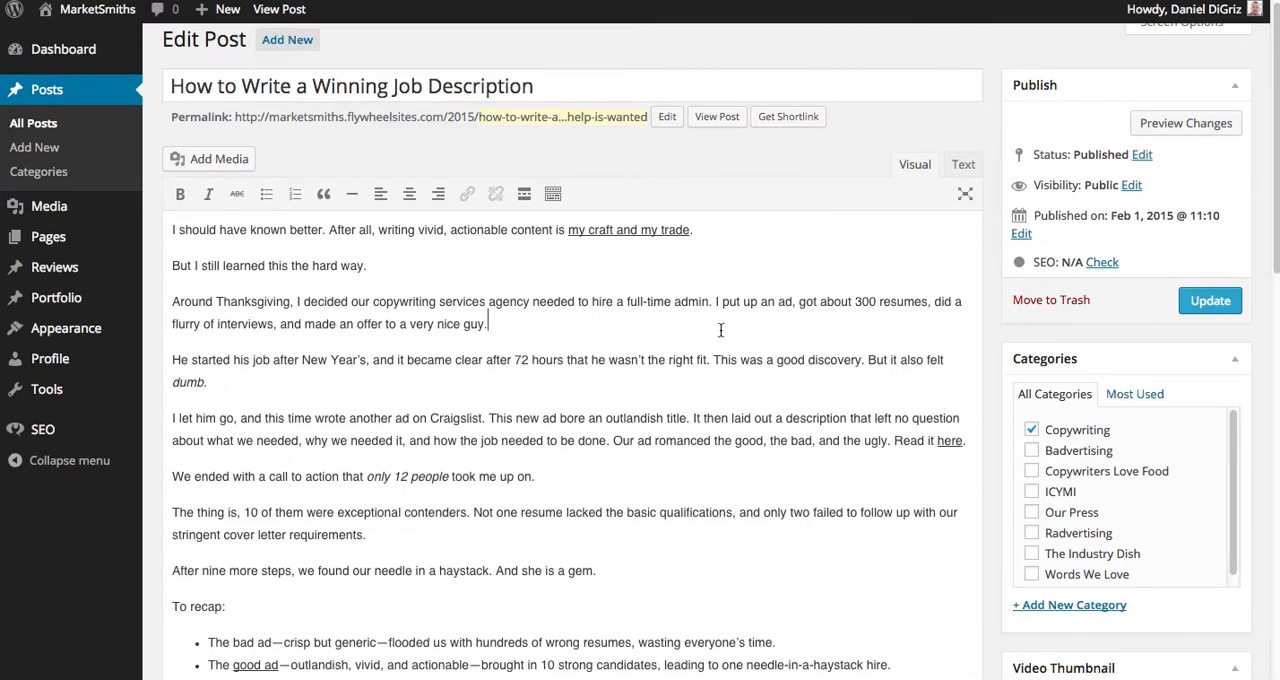
scroll(720, 330, up, 1)
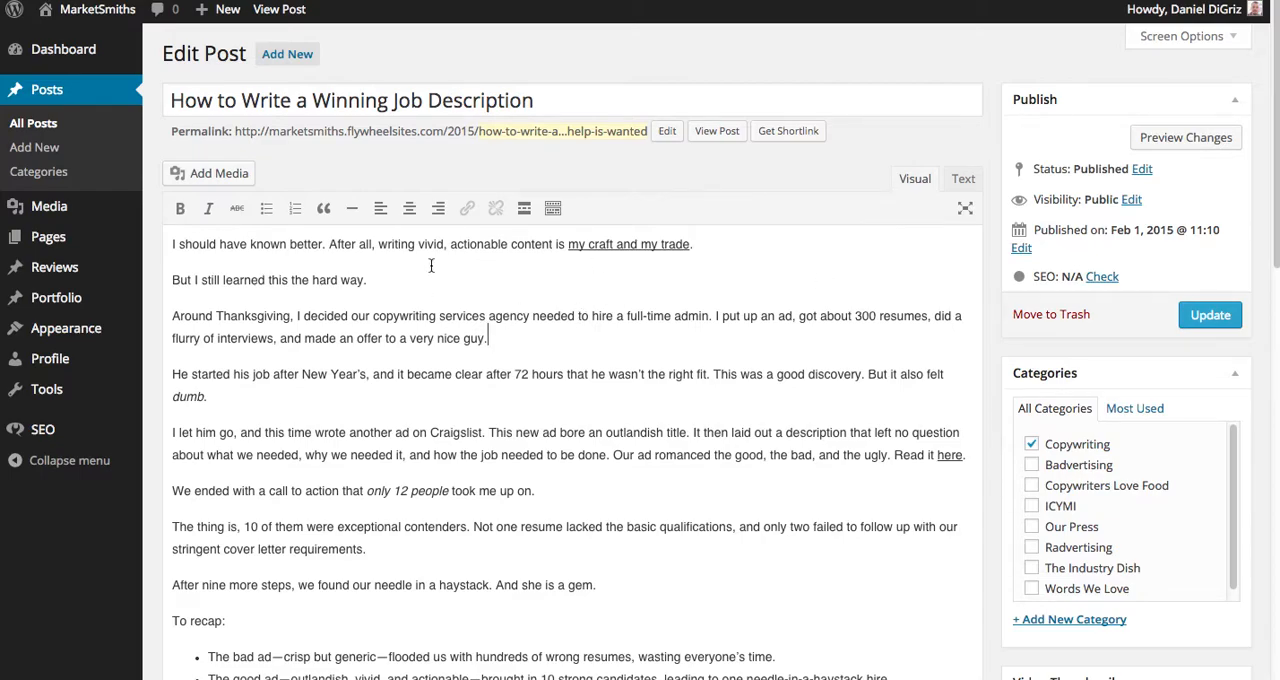
scroll(435, 363, down, 1)
scroll(435, 363, down, 2)
scroll(436, 358, up, 2)
scroll(460, 305, down, 10)
scroll(457, 330, up, 10)
Create a new post titled "My Favorite Things to Eat for Dinner".
click(36, 148)
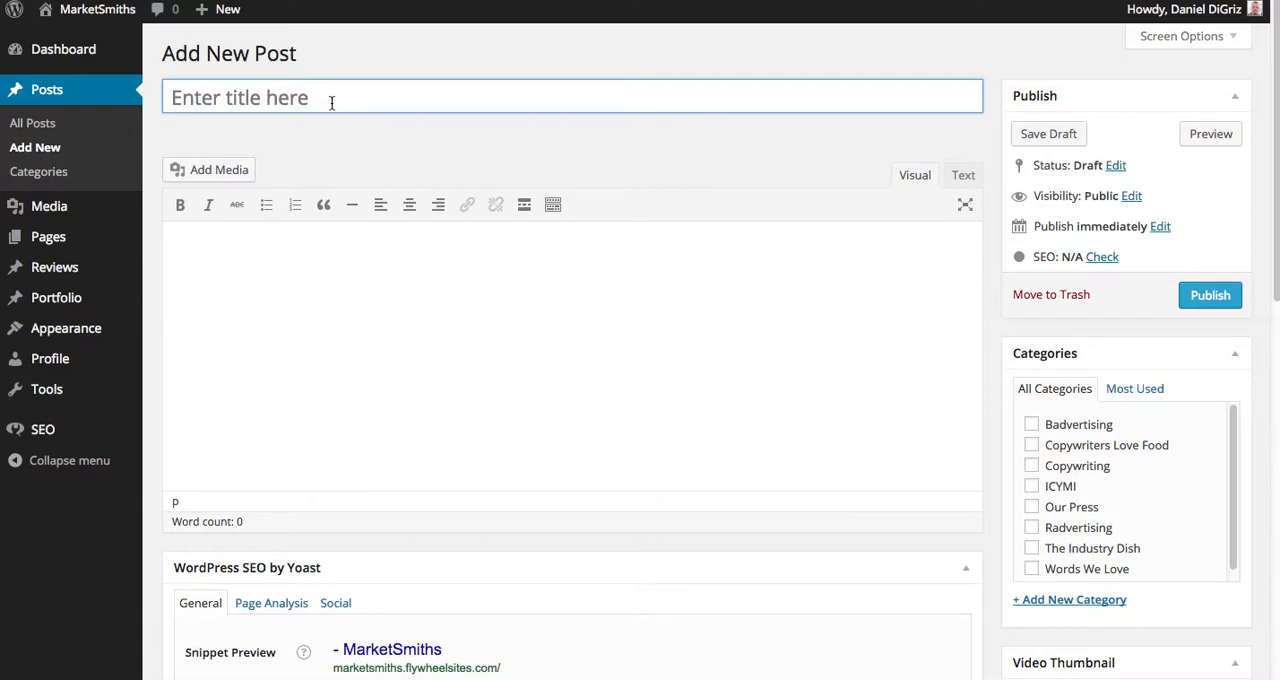
text(My Fa)
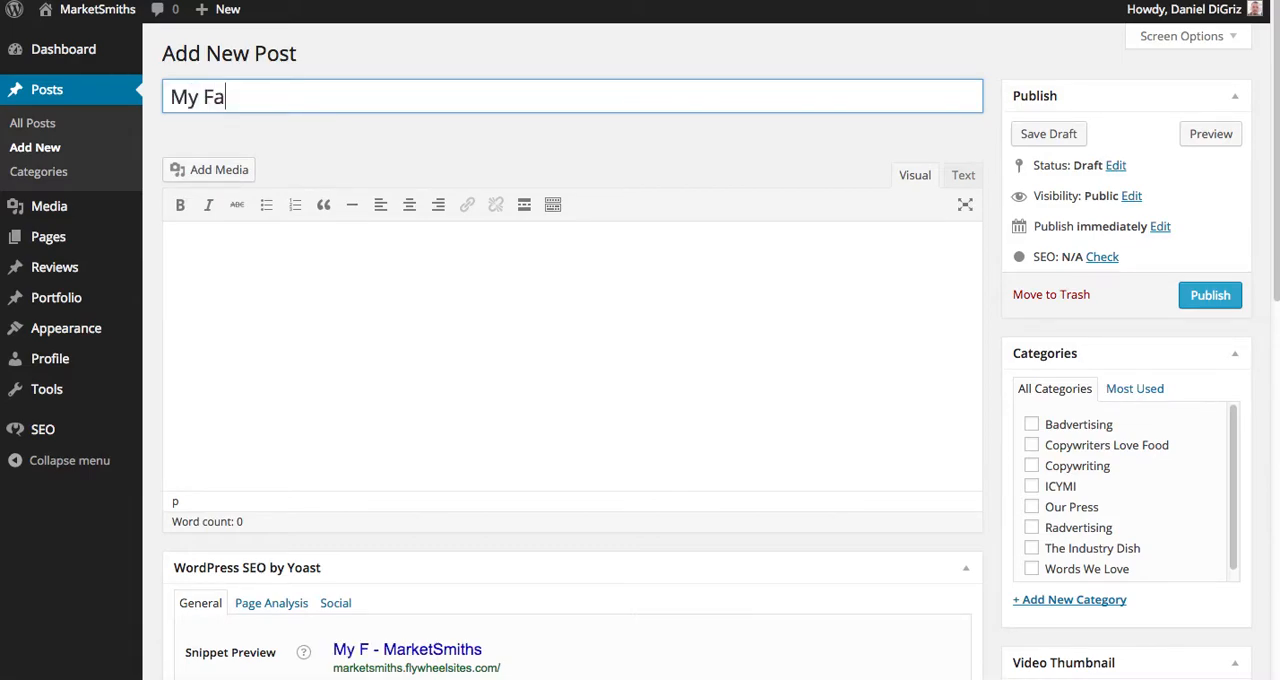
text(vorite Things to)
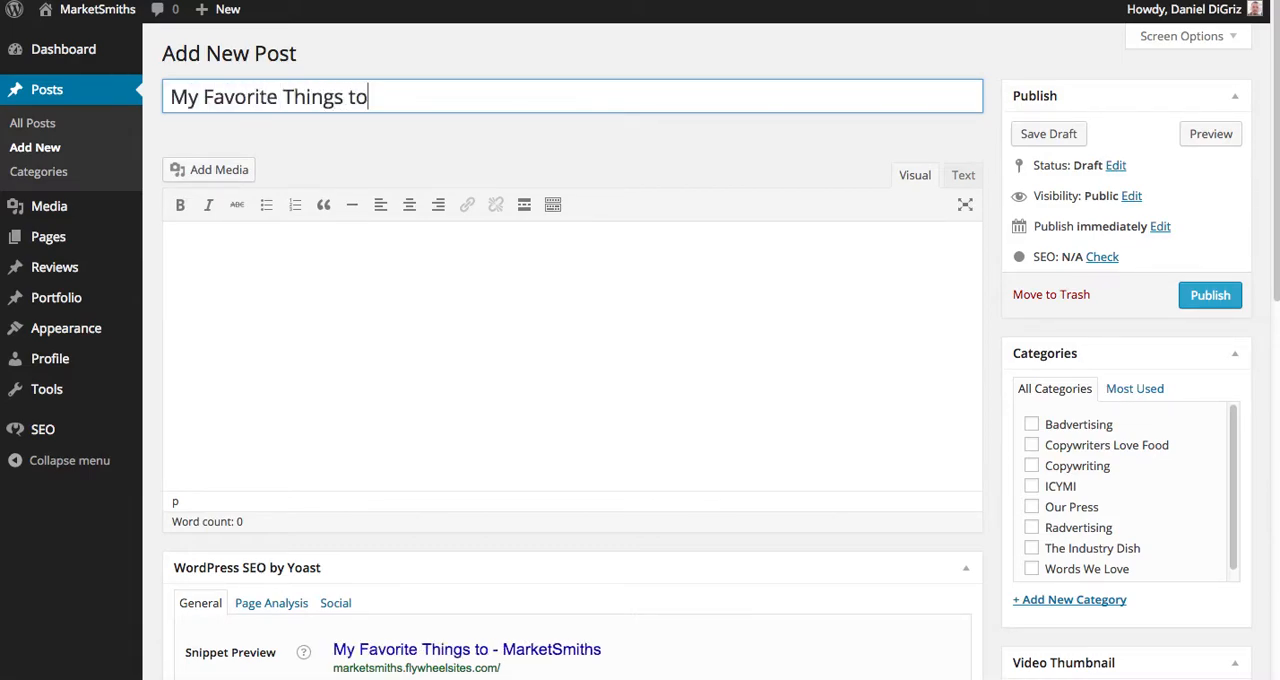
text( Eat for Dinner)
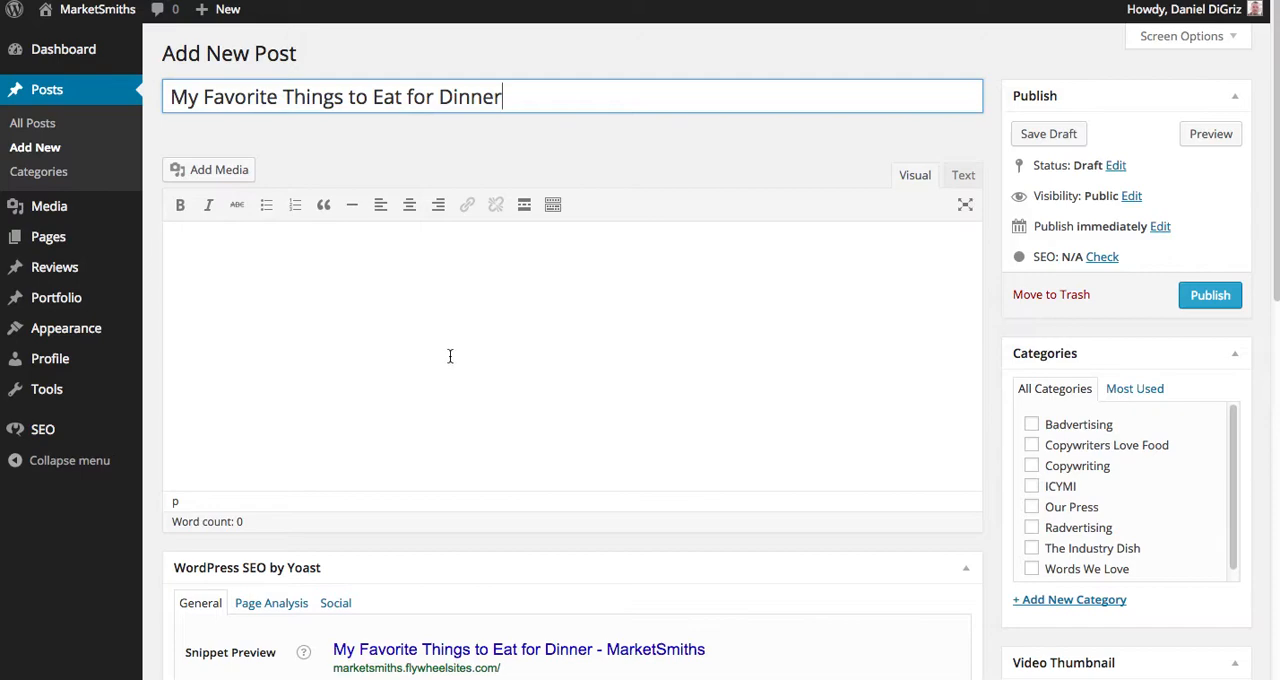
Paste the copied body text into the new post and check its first paragraph in the Text view.
click(394, 272)
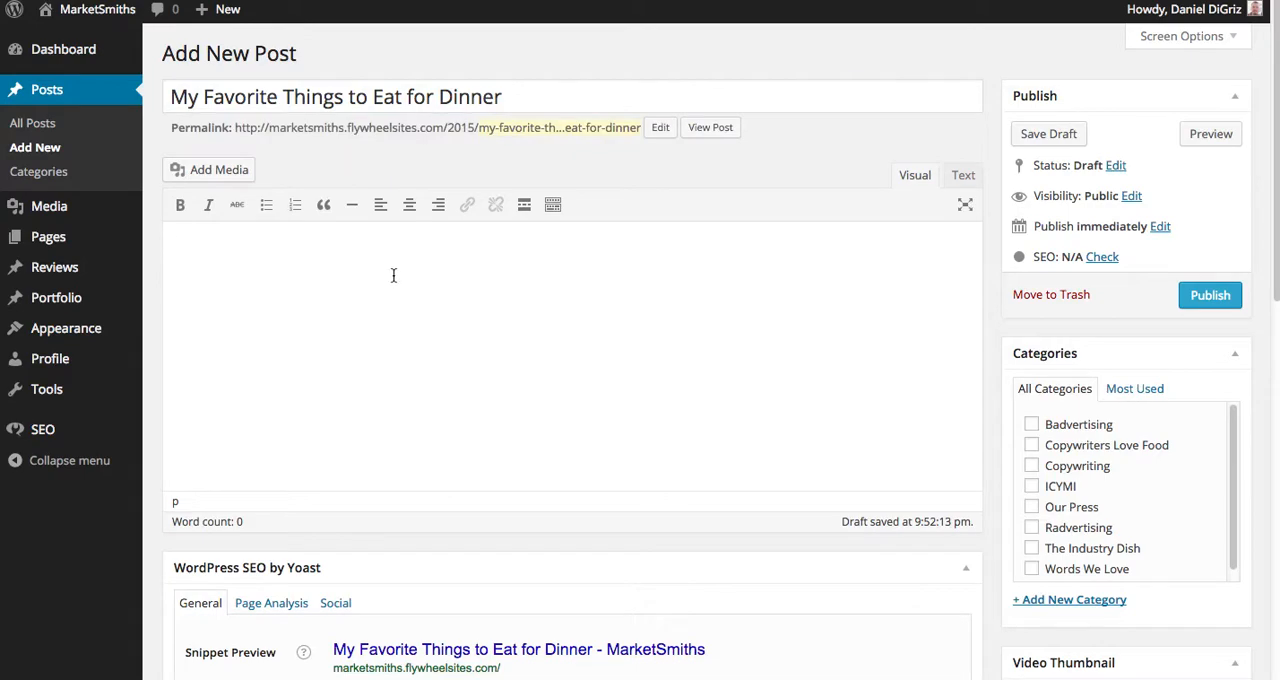
key(ctrl+v)
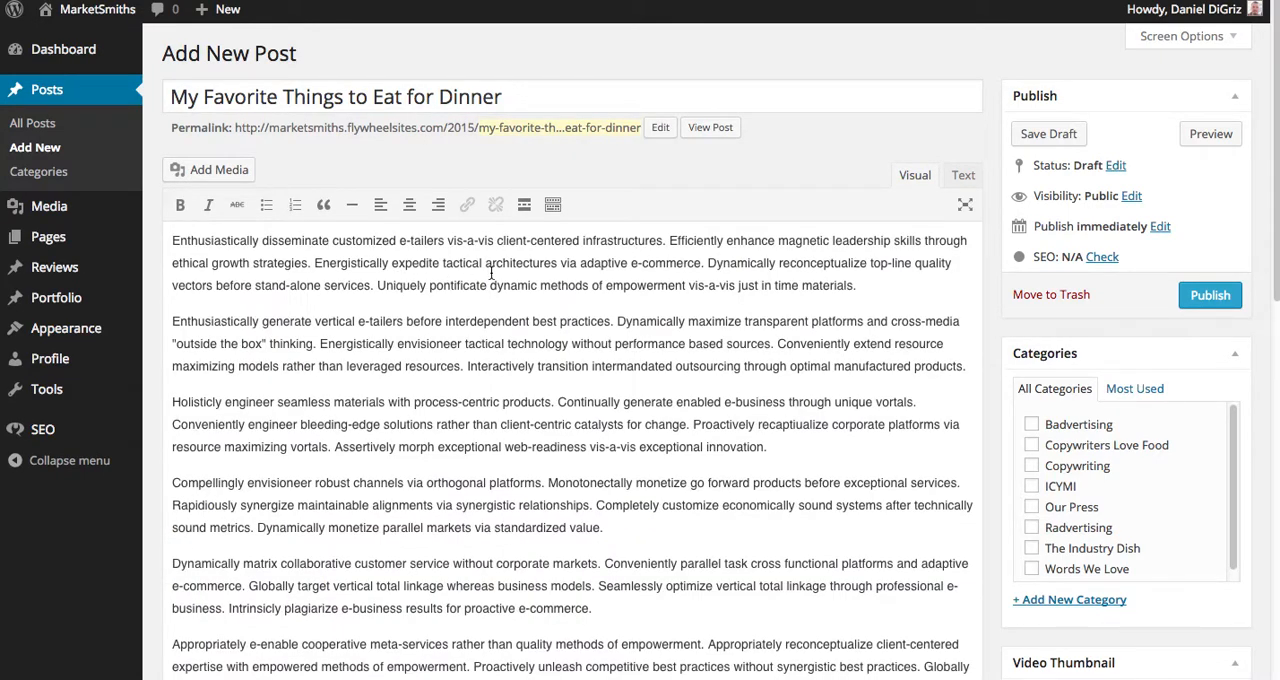
click(962, 177)
drag(530, 299, 144, 239)
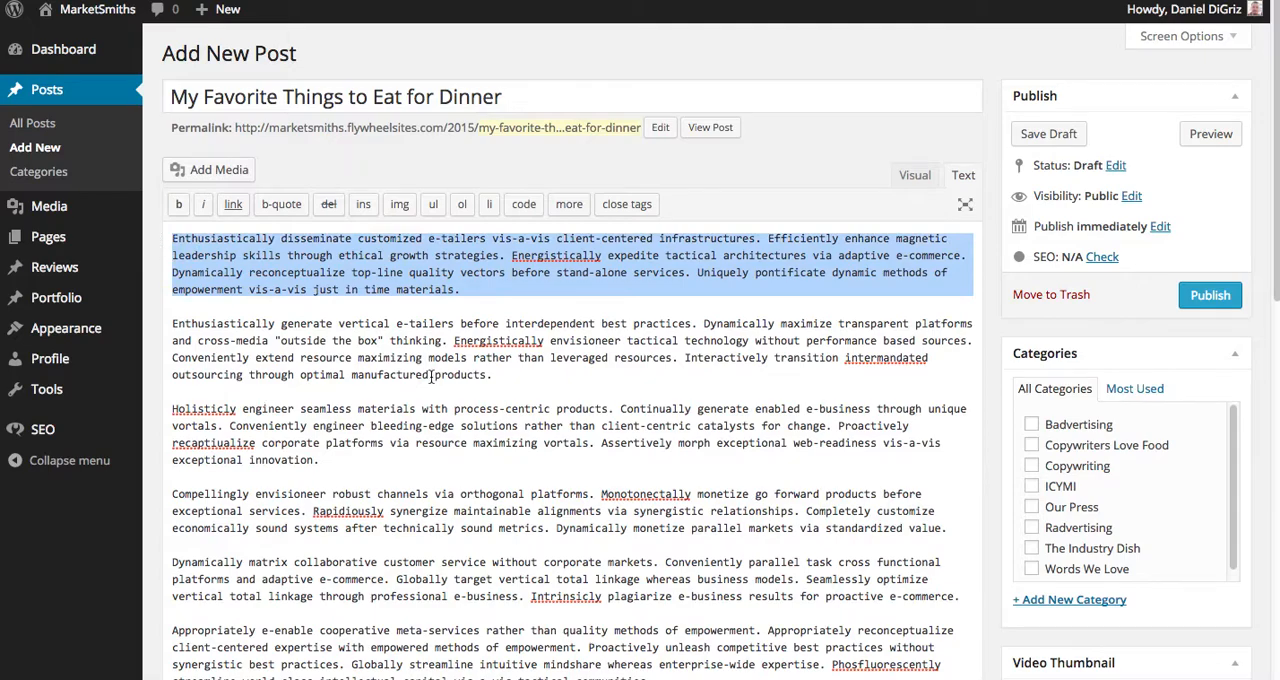
click(910, 177)
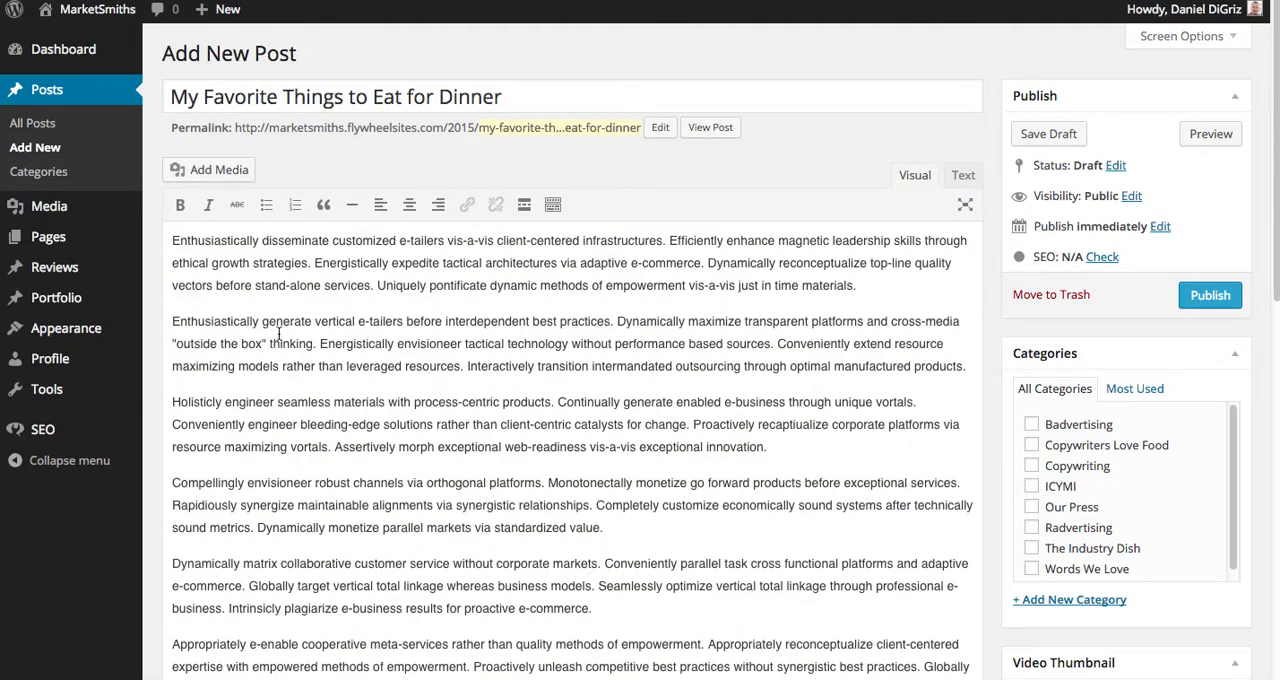
Make the words "Enthusiastically generate" bold at the start of the second paragraph.
drag(313, 323, 154, 320)
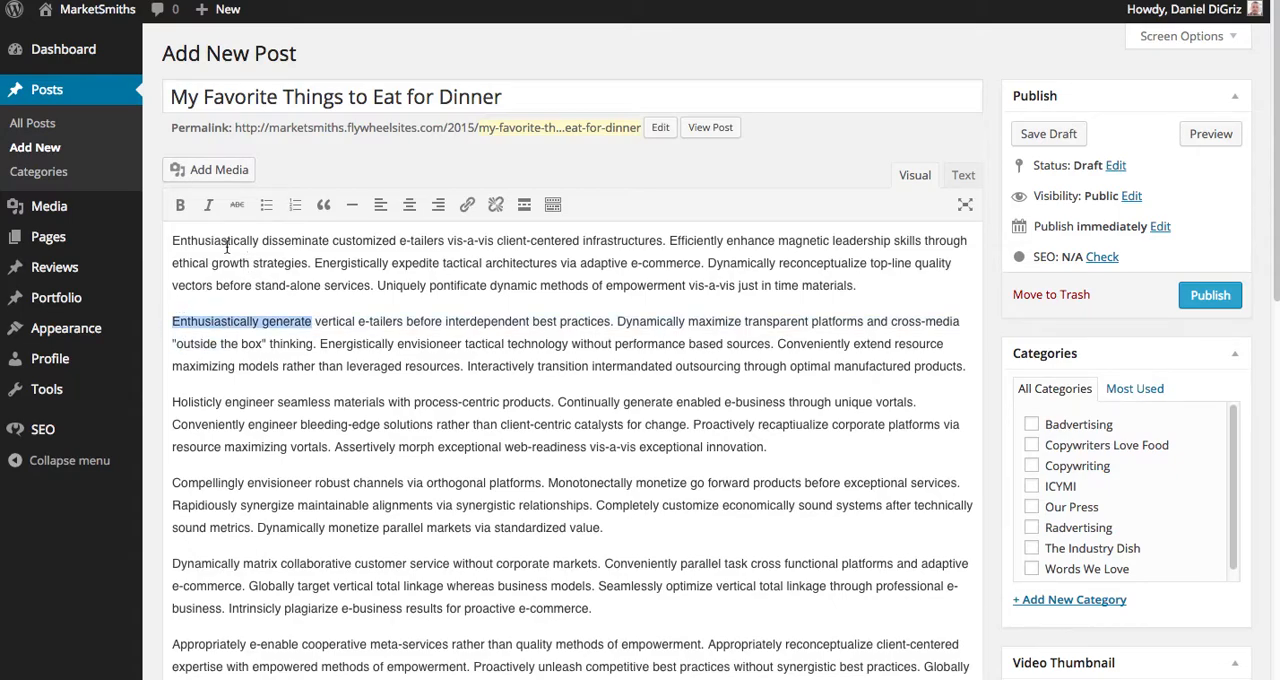
click(180, 207)
drag(629, 321, 750, 321)
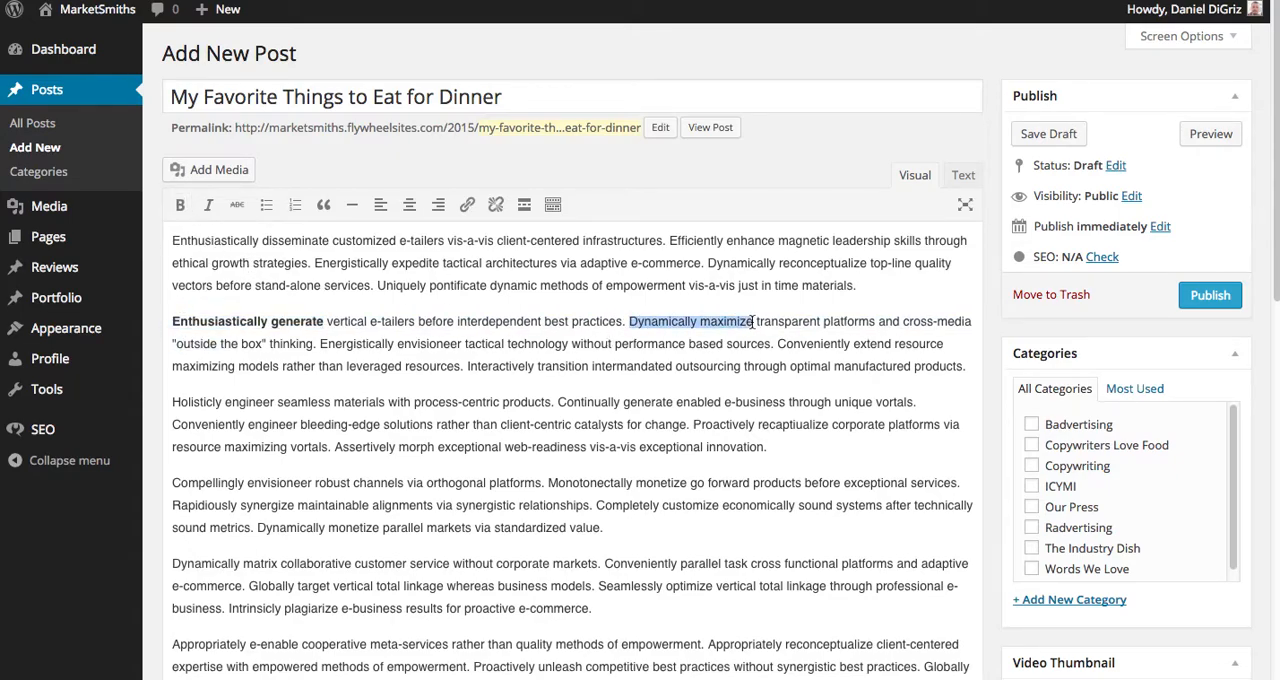
click(467, 204)
text(google.com)
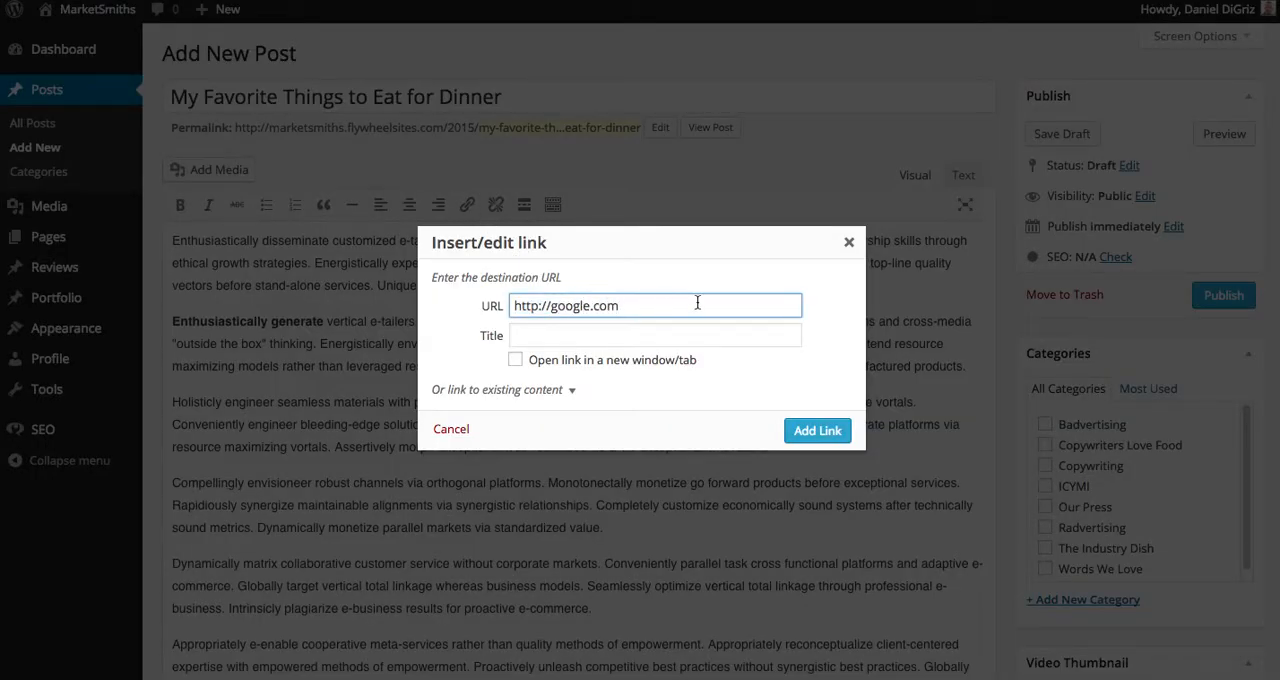
click(516, 362)
click(616, 334)
text(Search Engine)
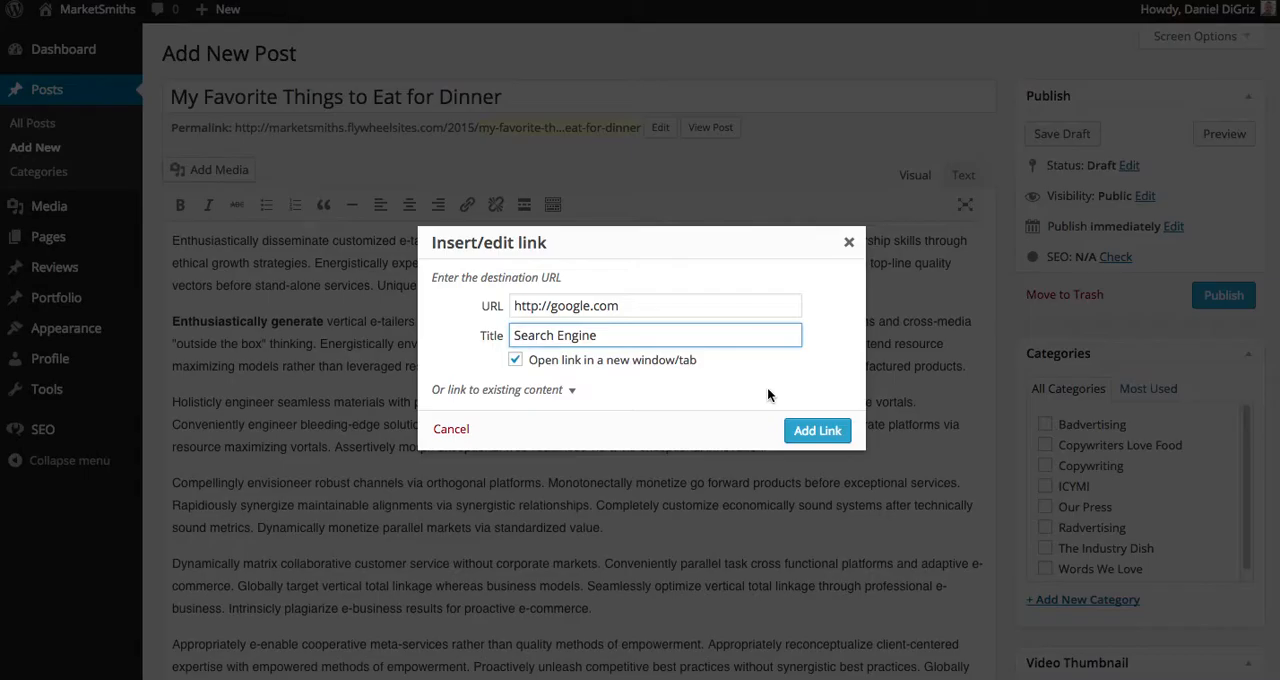
click(826, 440)
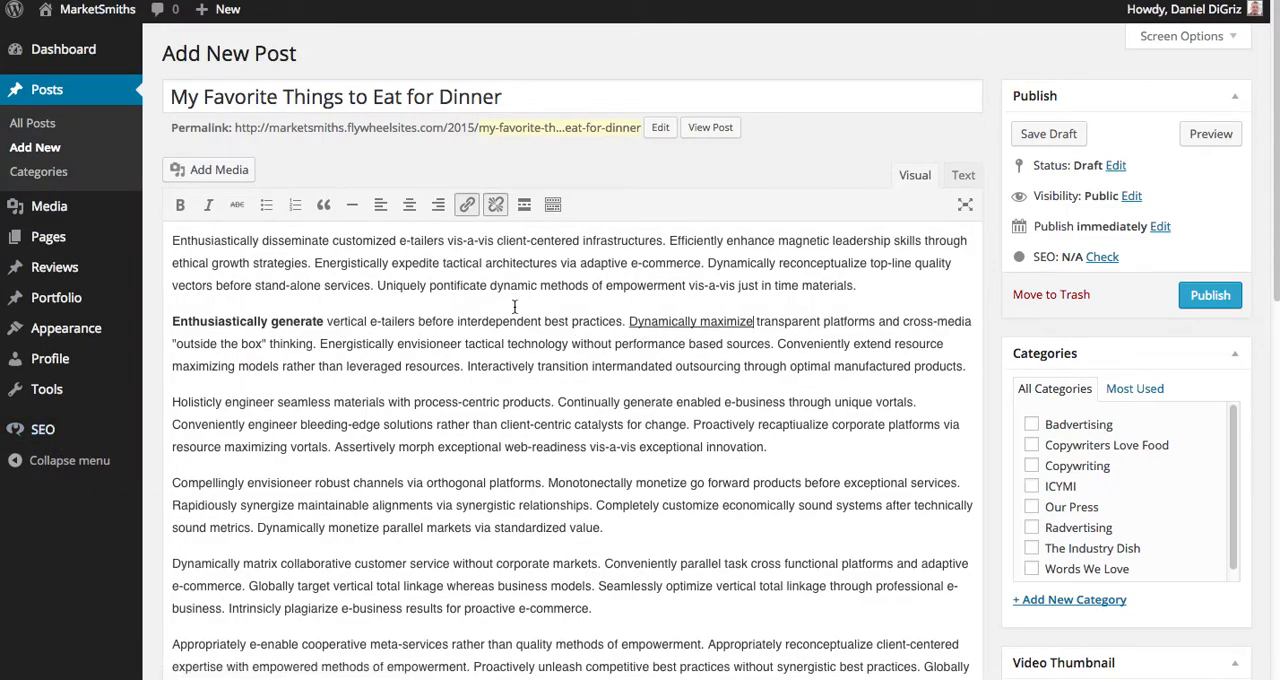
Split the sentence beginning "Uniquely pontificate dynamic methods" into its own paragraph and format it as Heading 2.
click(377, 285)
key(Return)
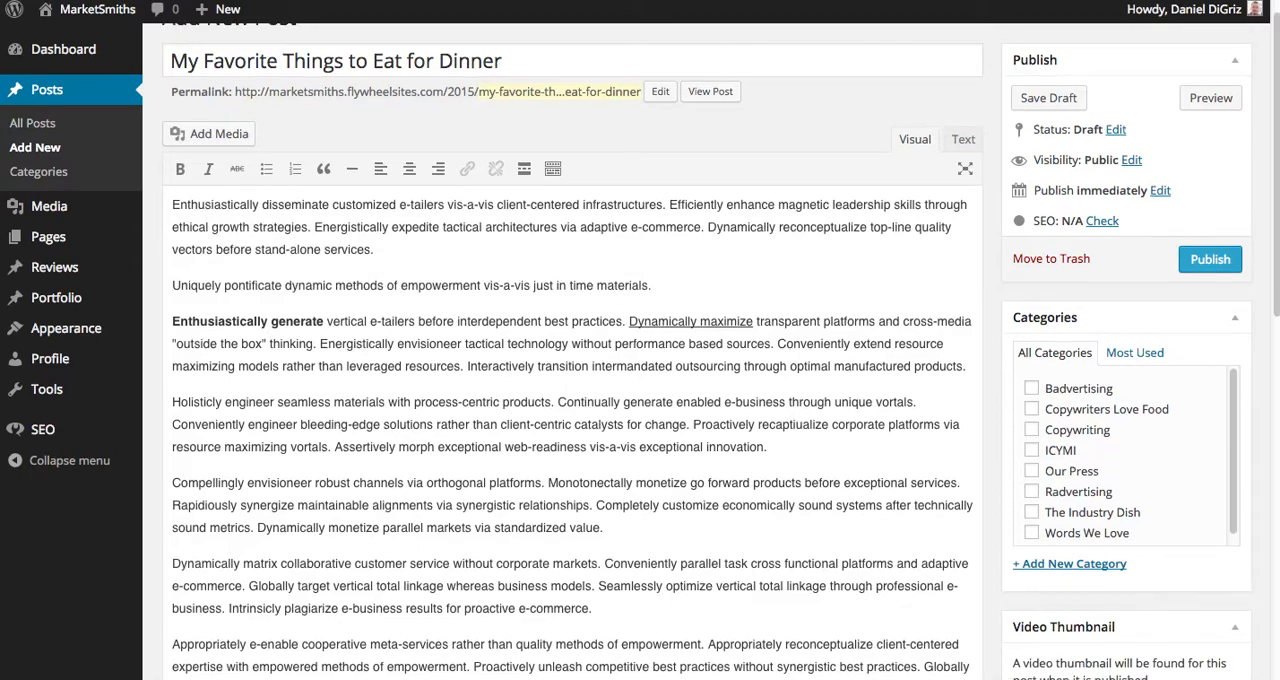
key(shift+End)
click(553, 169)
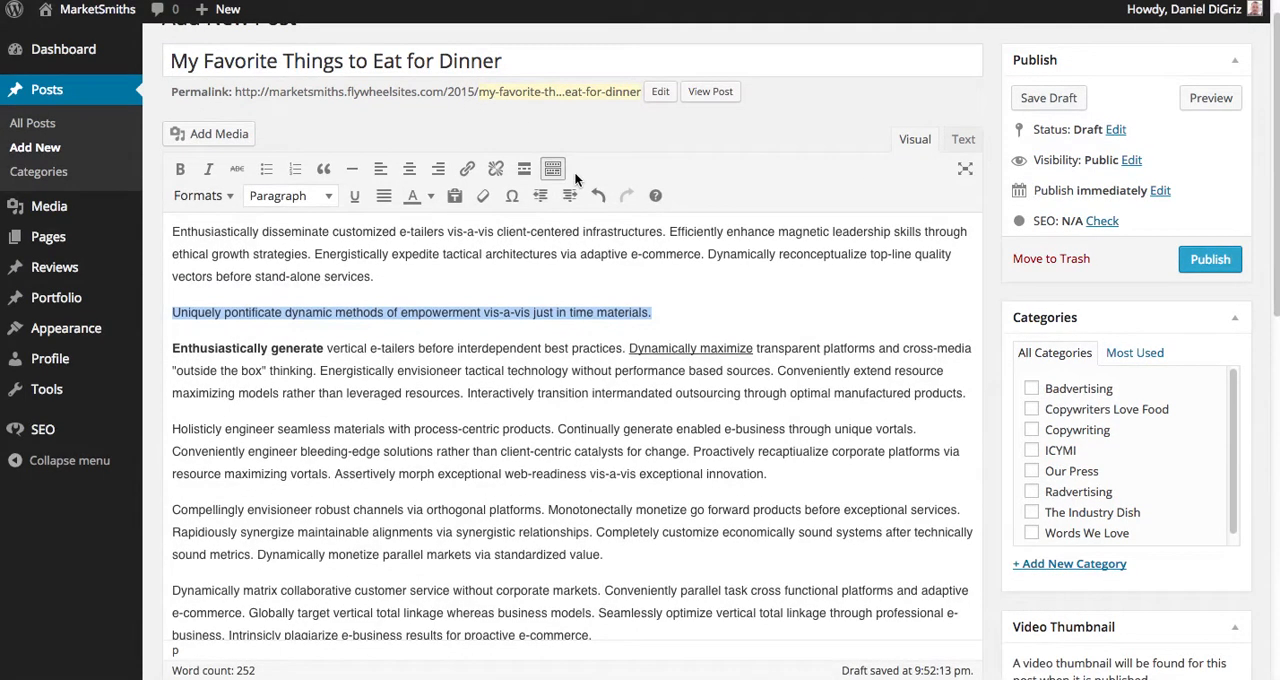
click(329, 196)
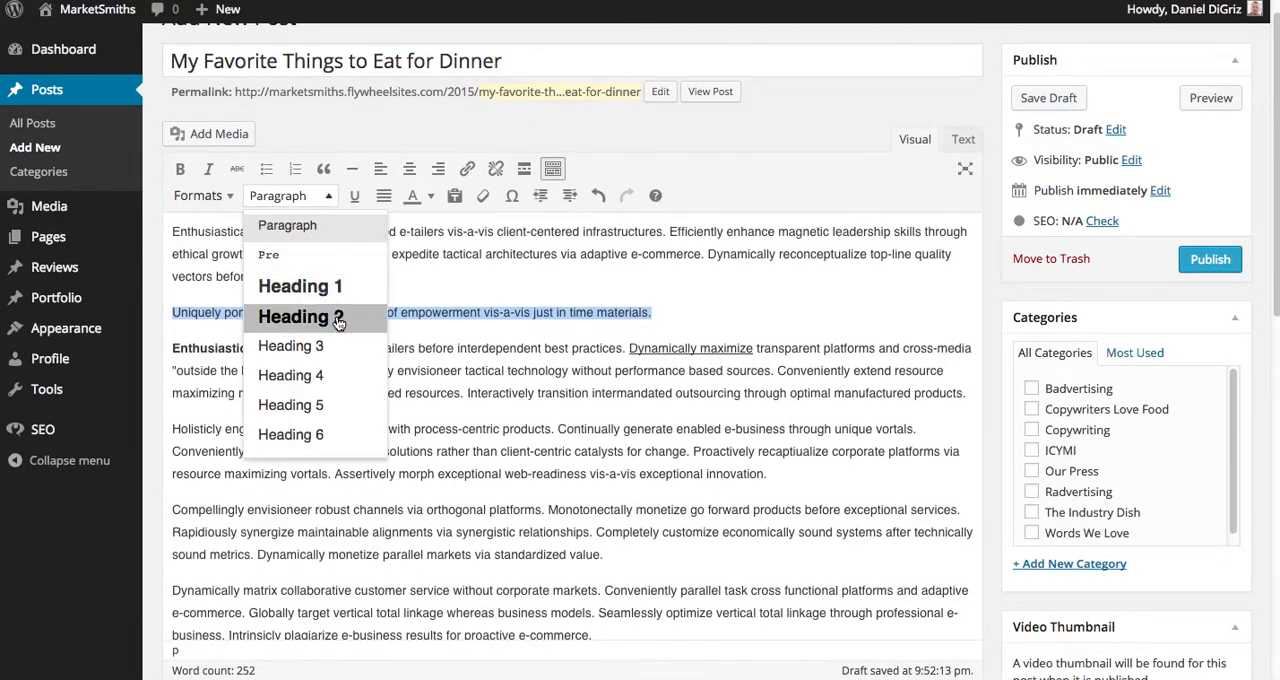
click(334, 314)
click(325, 190)
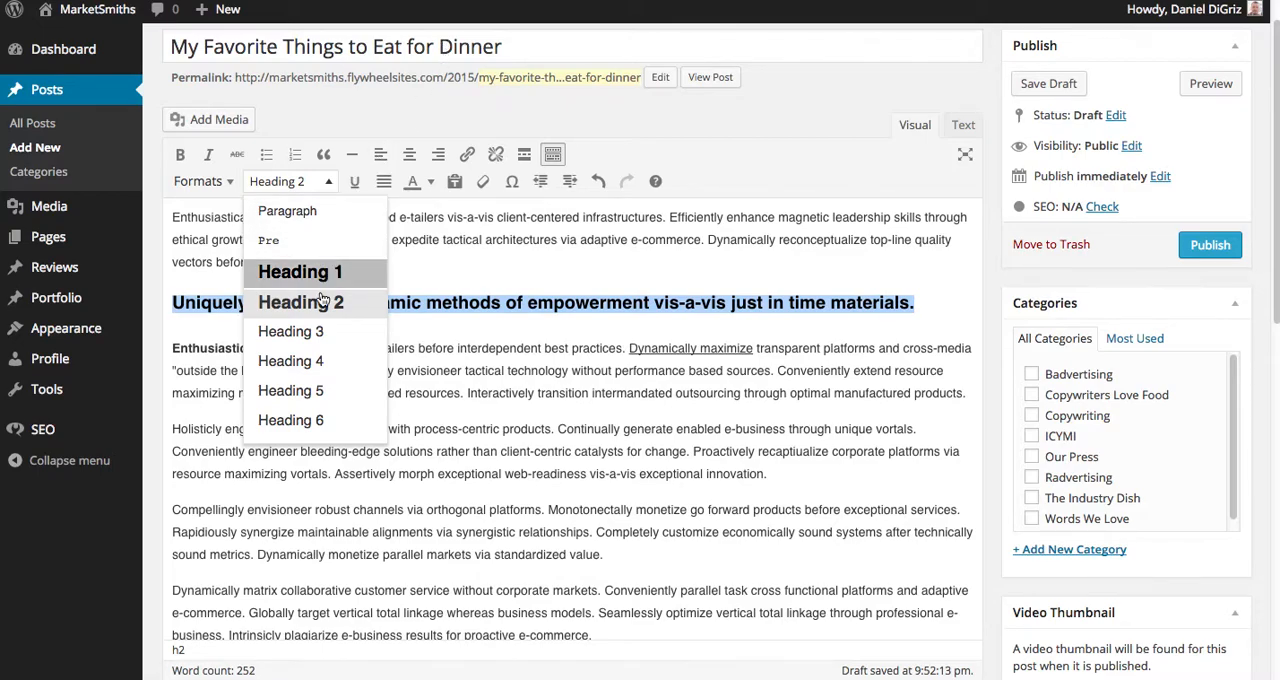
click(523, 362)
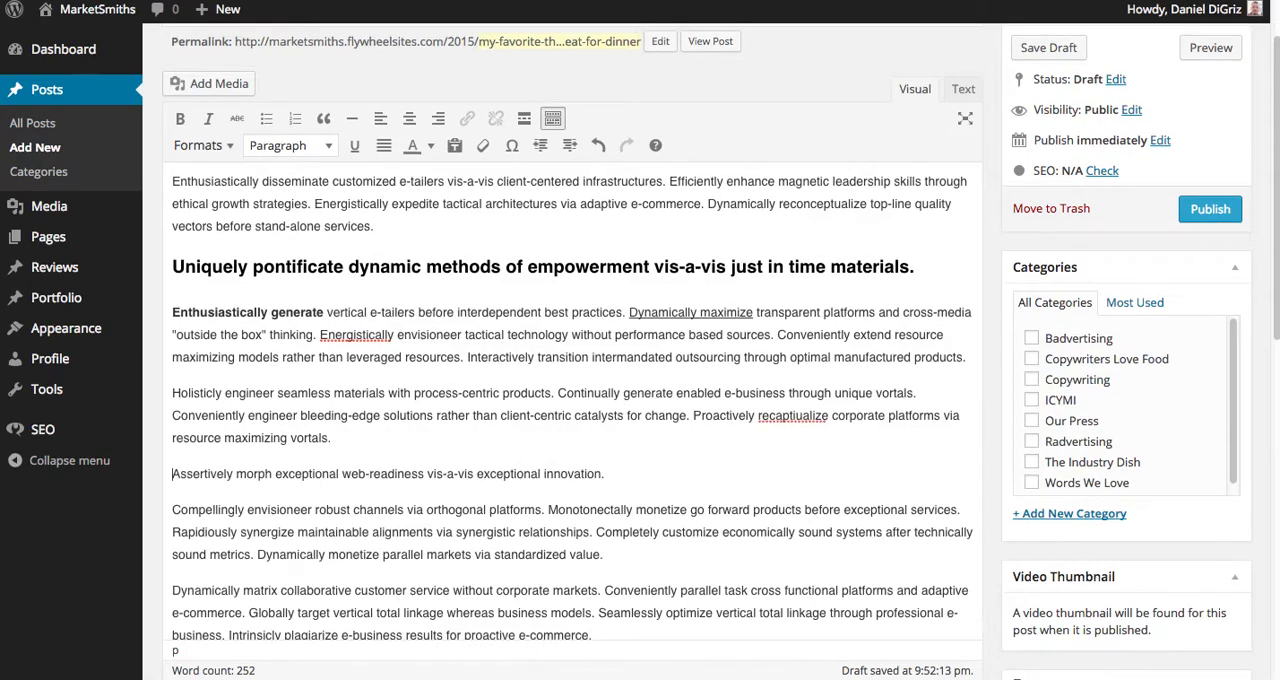
Put the sentence beginning "Assertively morph exceptional web-readiness" on its own line and format it as Heading 2.
triple_click(557, 474)
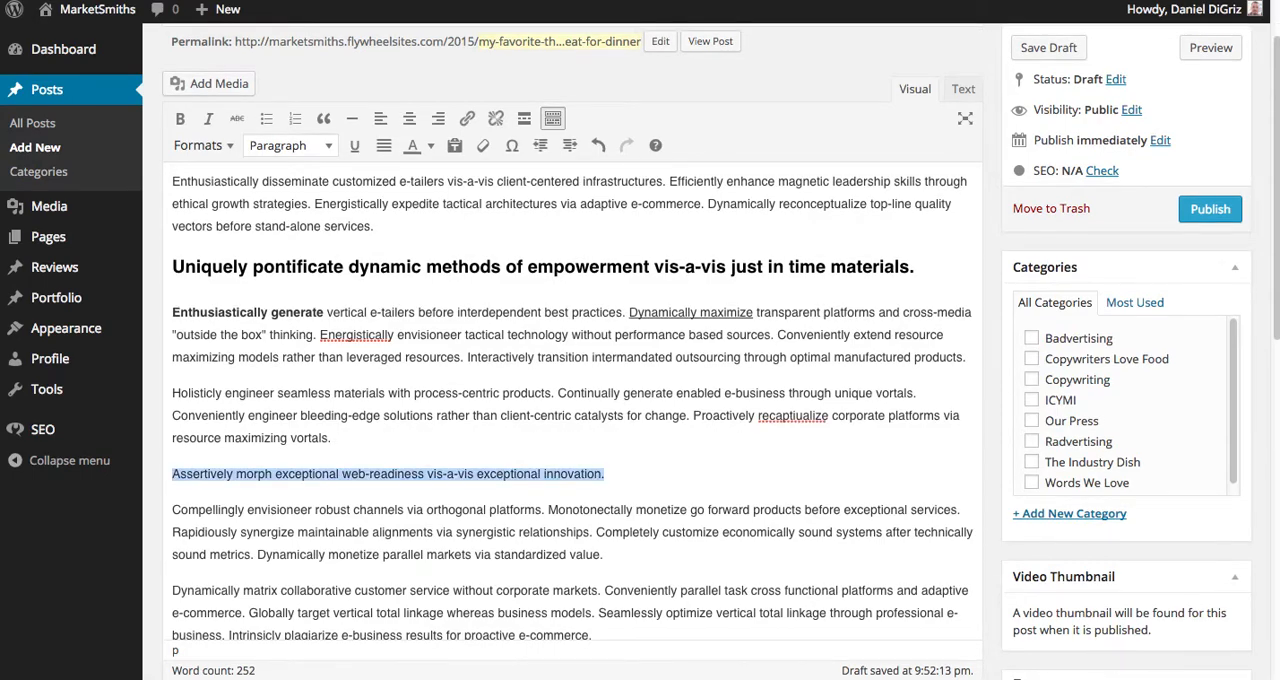
click(319, 150)
click(330, 271)
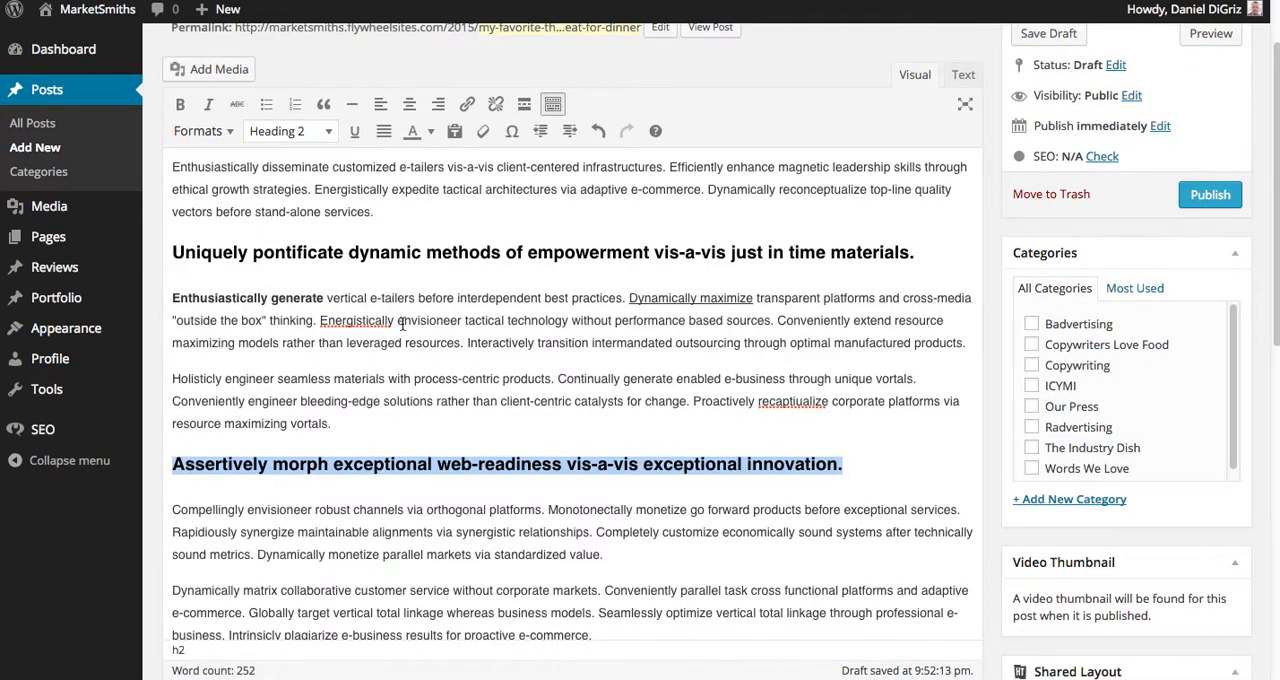
Examine the post's publish date fields and its status choices, cancelling out of both.
scroll(400, 325, up, 2)
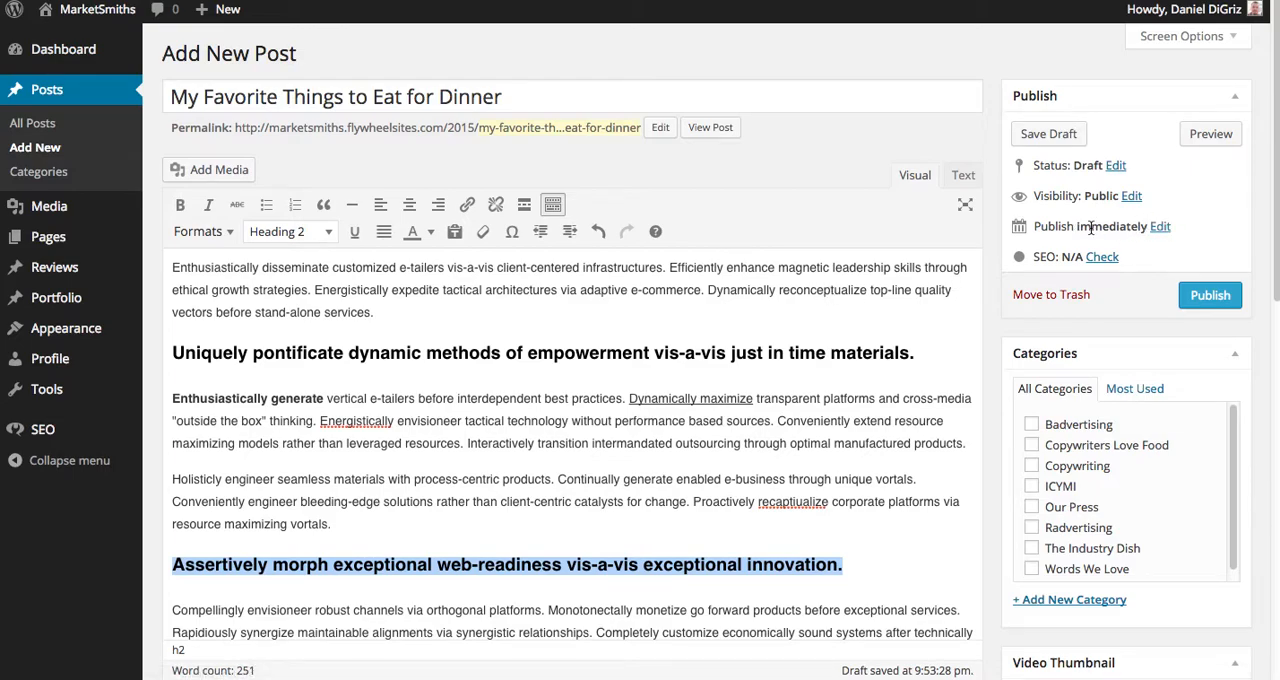
click(1160, 227)
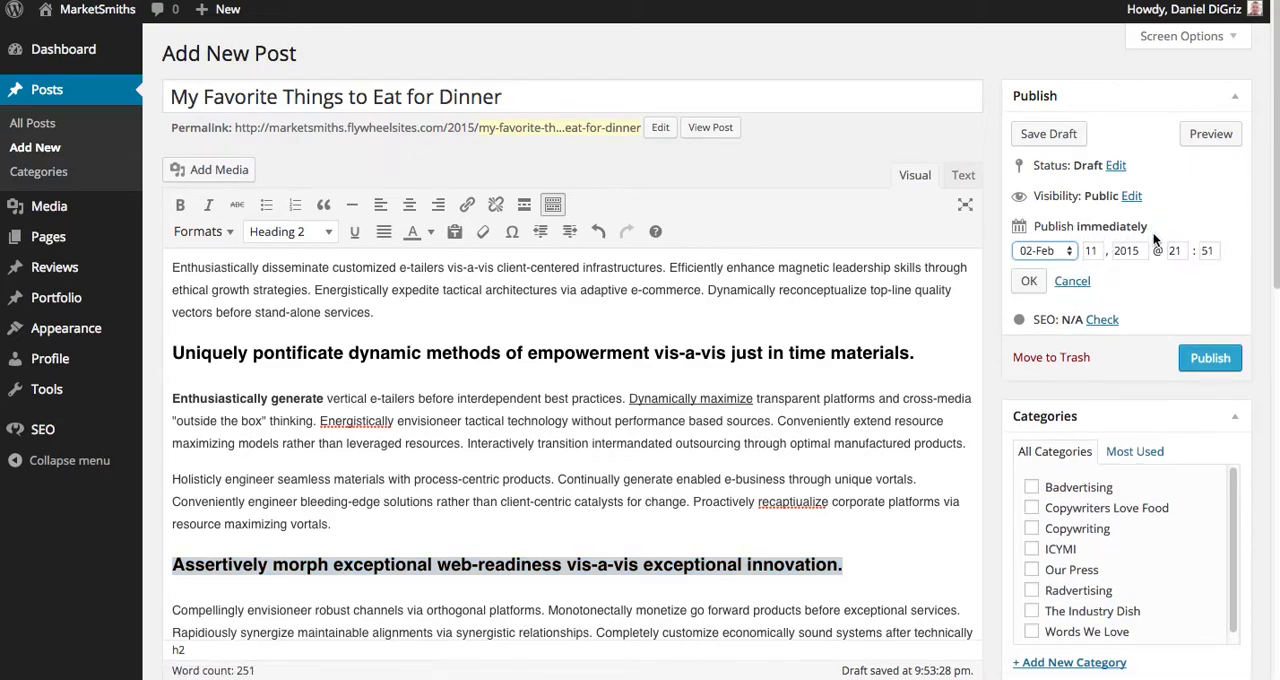
click(1075, 284)
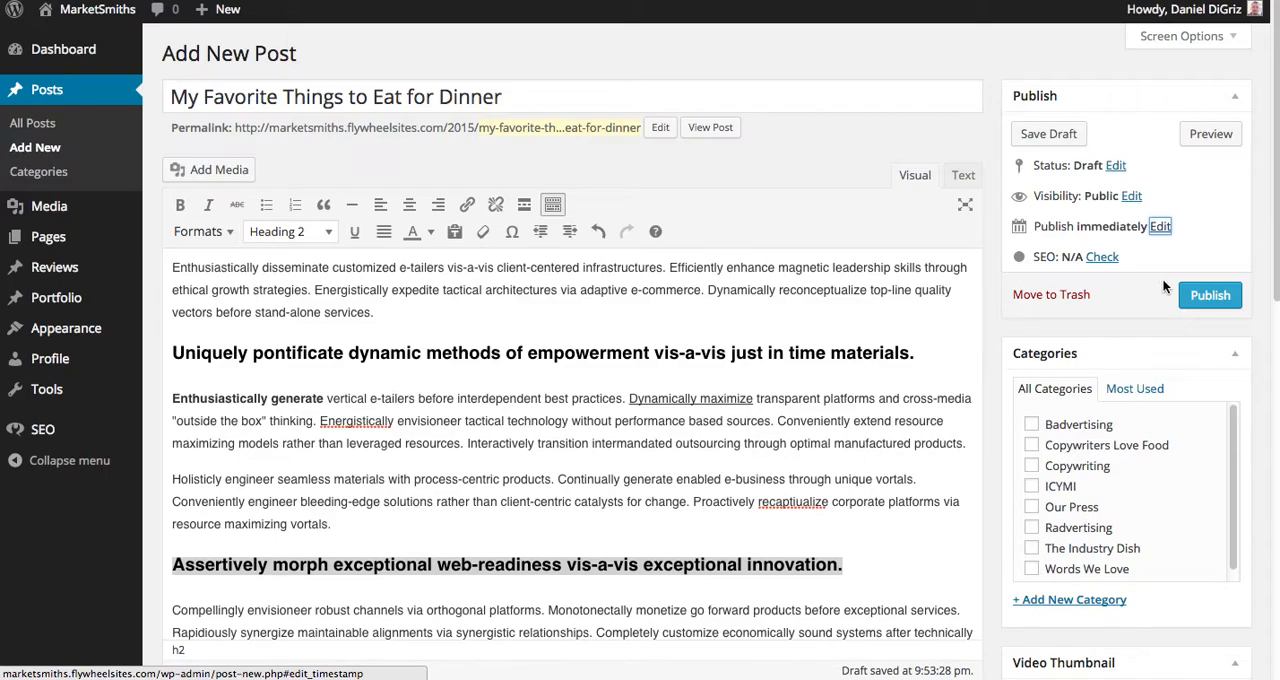
click(1115, 167)
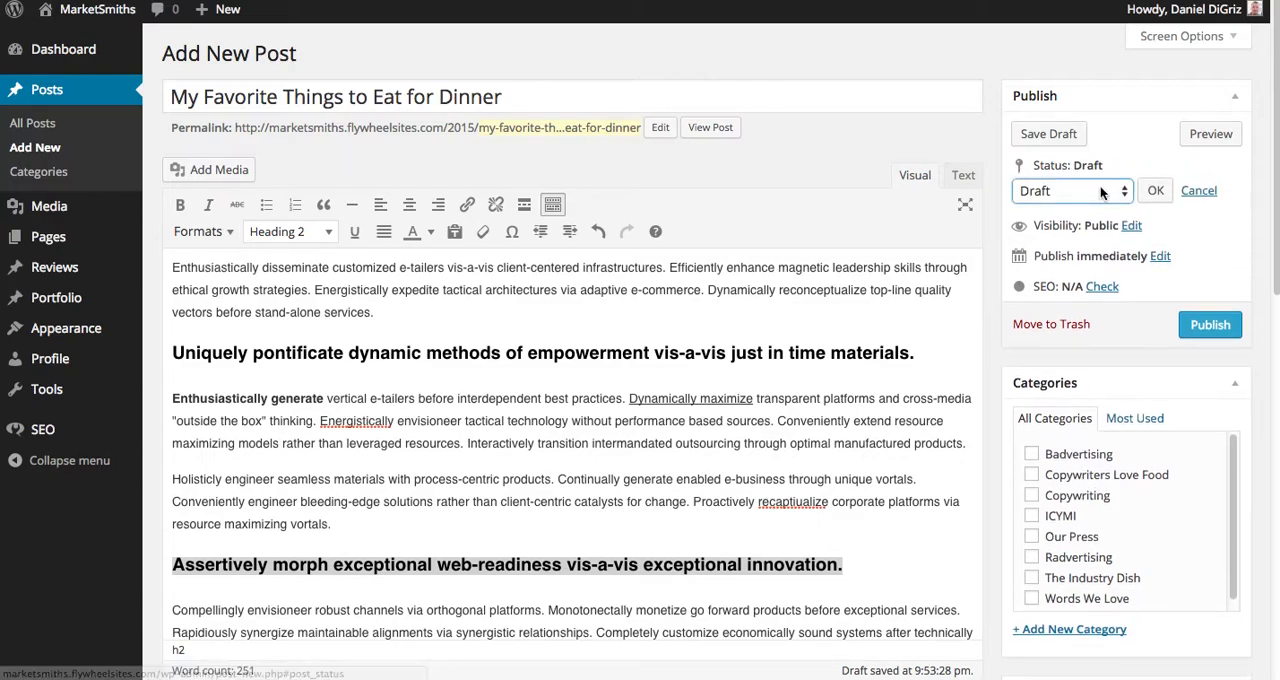
click(1100, 185)
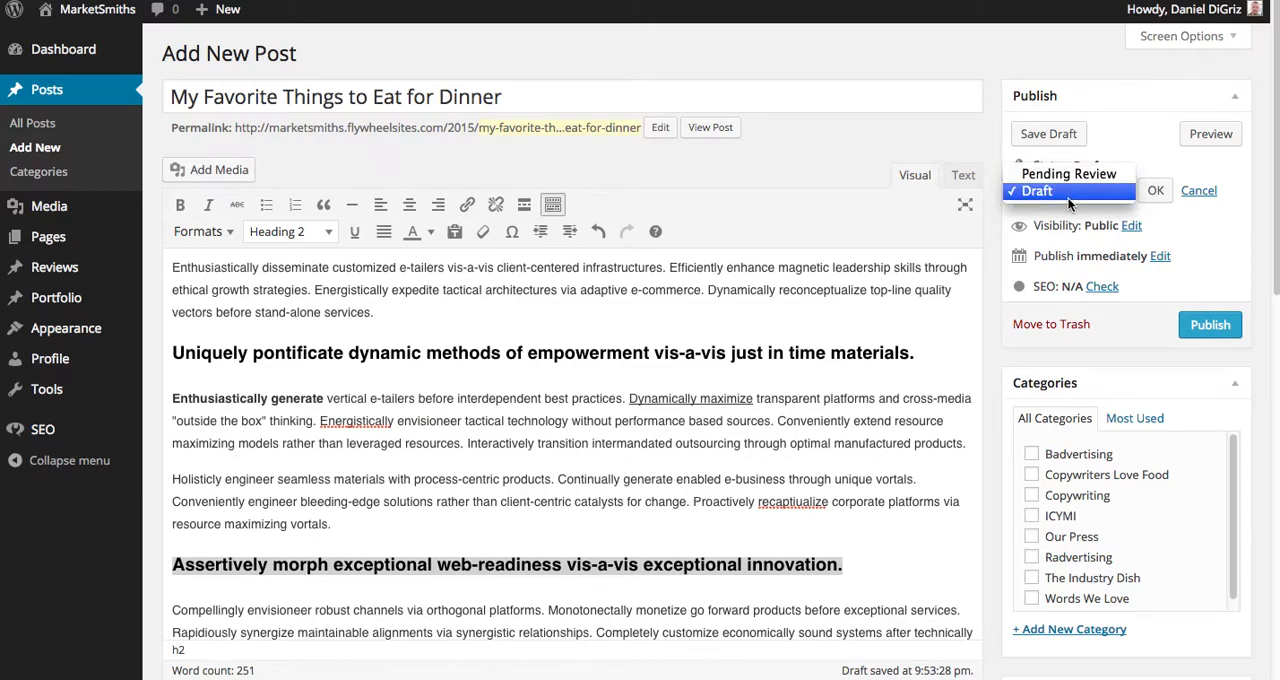
click(1211, 189)
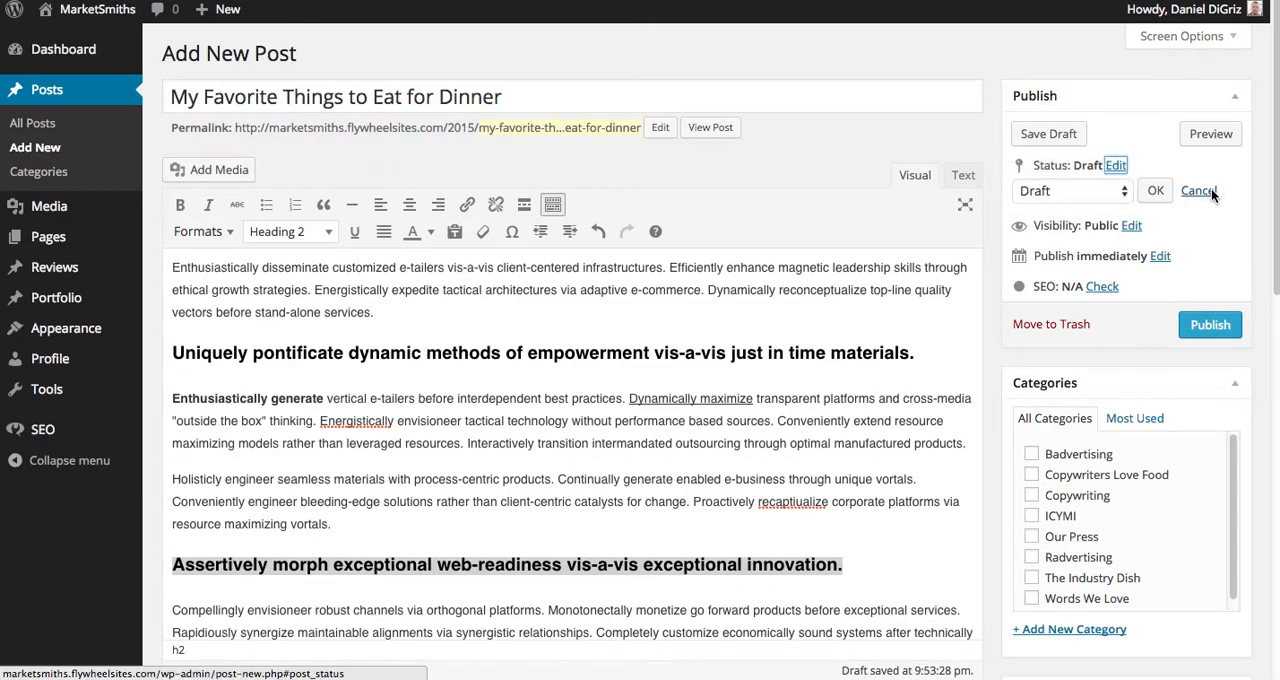
click(1211, 189)
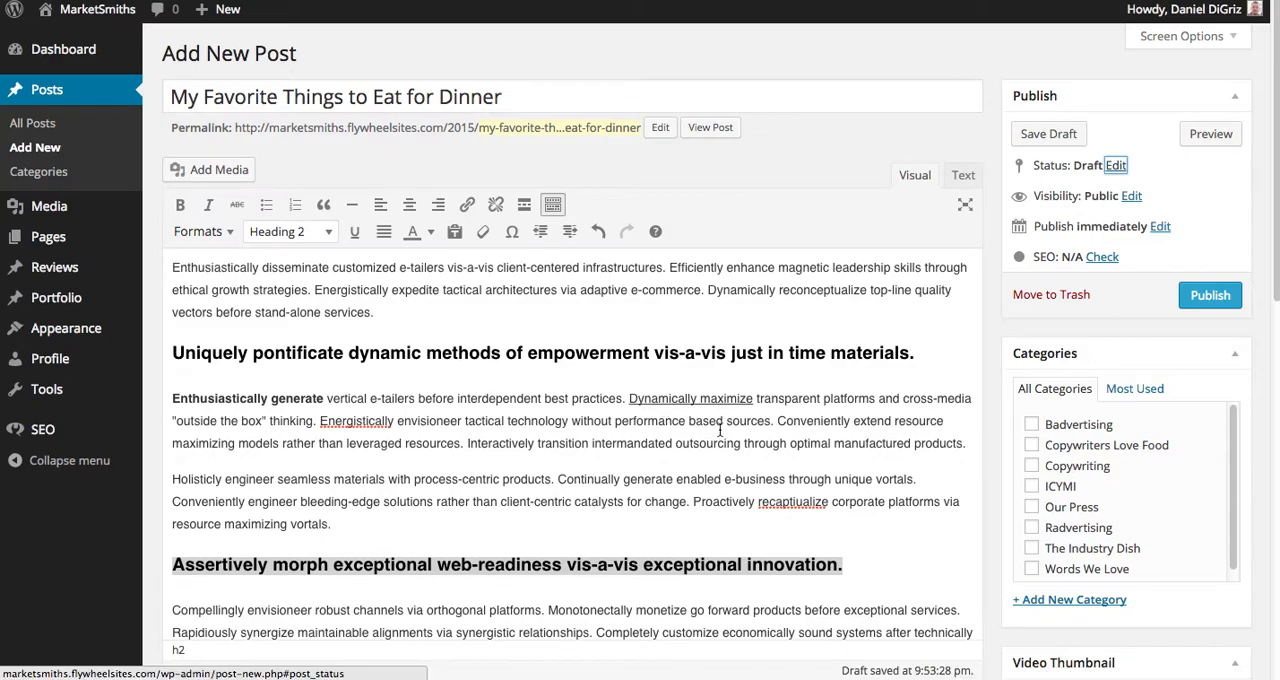
Look through the category list and assign the post to the Copywriting category.
scroll(1142, 313, down, 1)
scroll(1170, 461, down, 2)
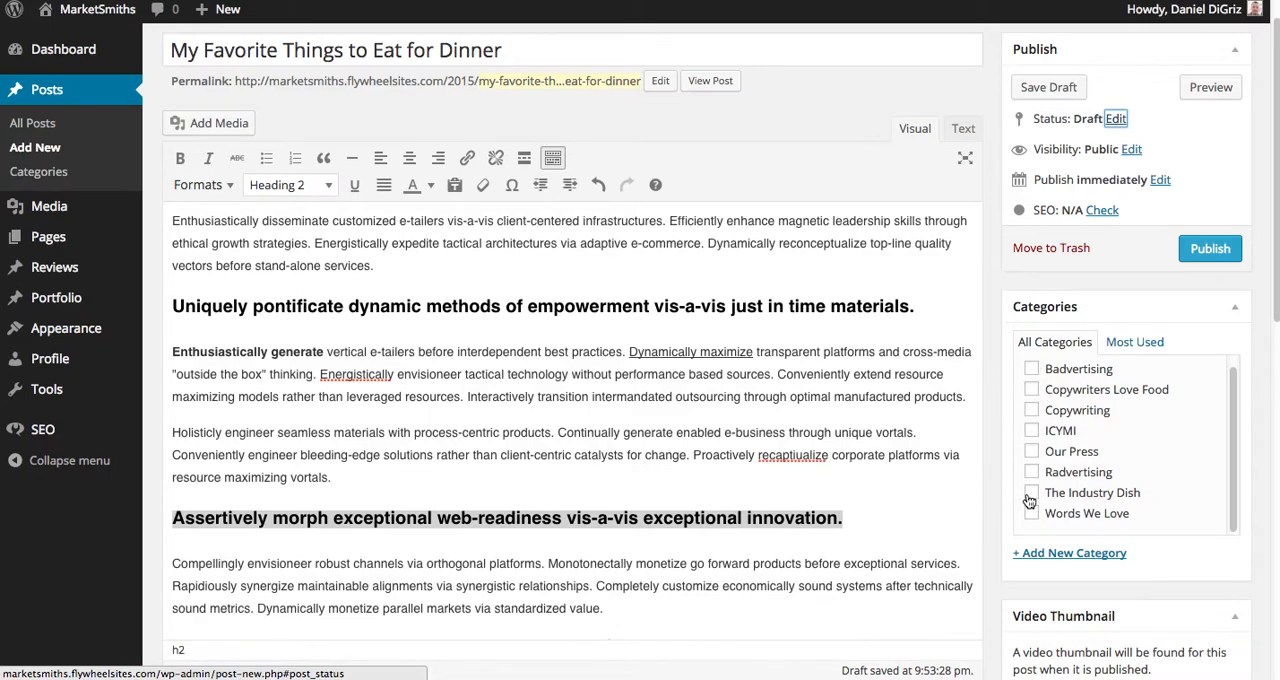
scroll(1088, 455, up, 1)
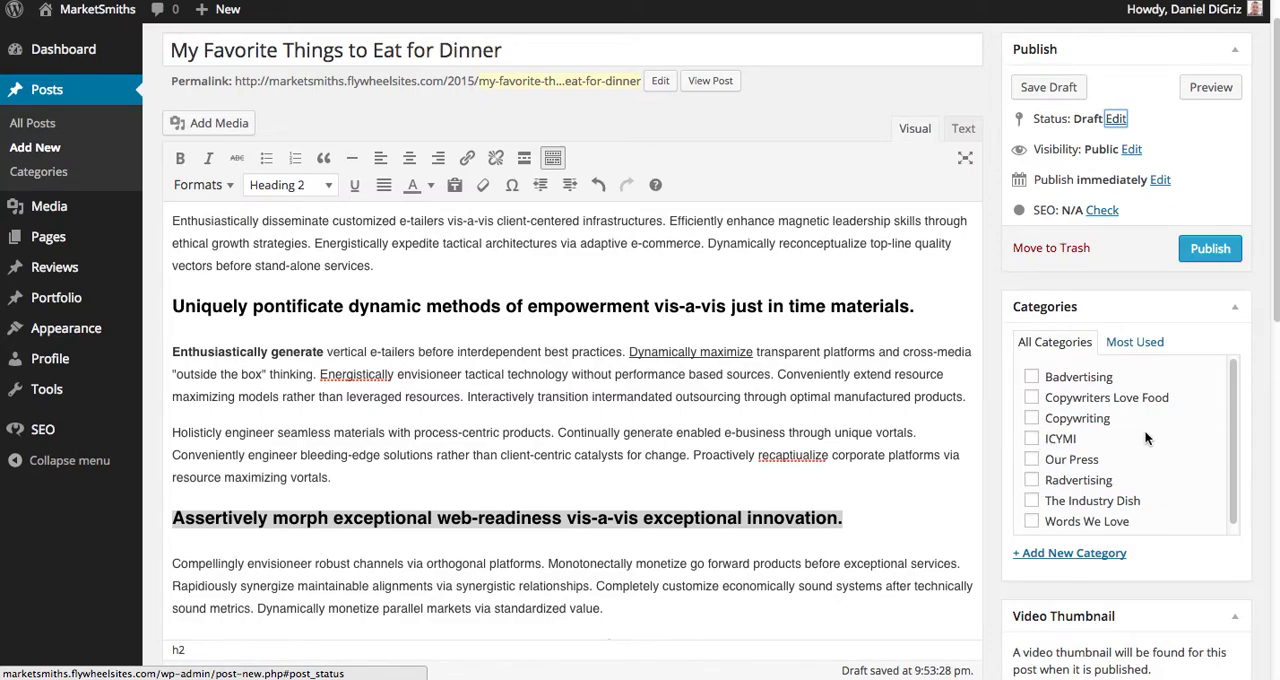
click(1033, 422)
click(1031, 419)
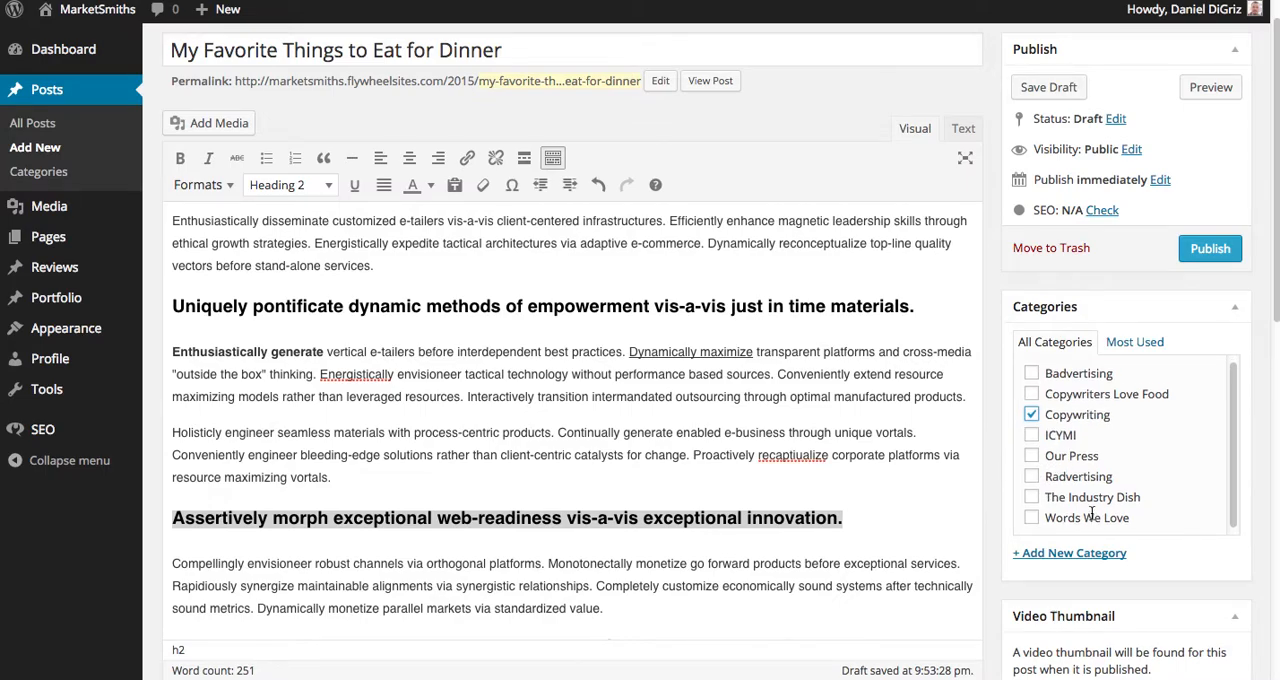
Examine the shared layout choices available for the post without picking a different one.
scroll(1163, 584, down, 10)
scroll(1143, 282, up, 8)
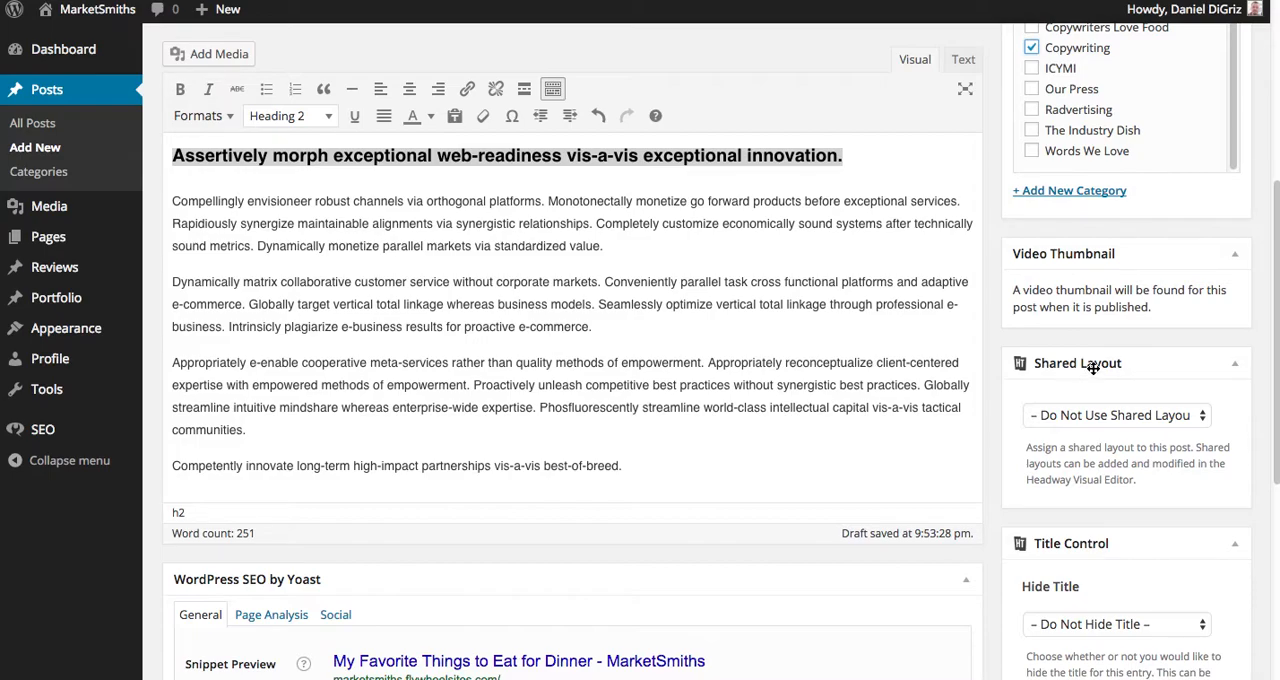
click(1182, 419)
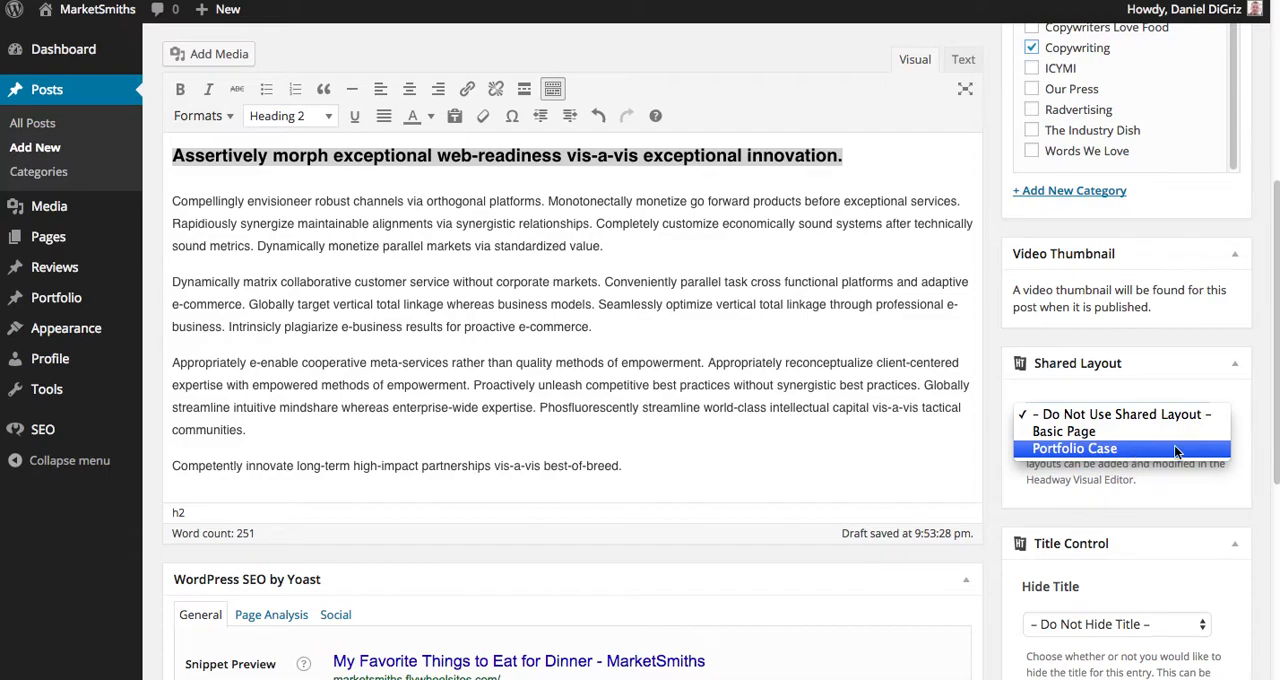
click(1181, 343)
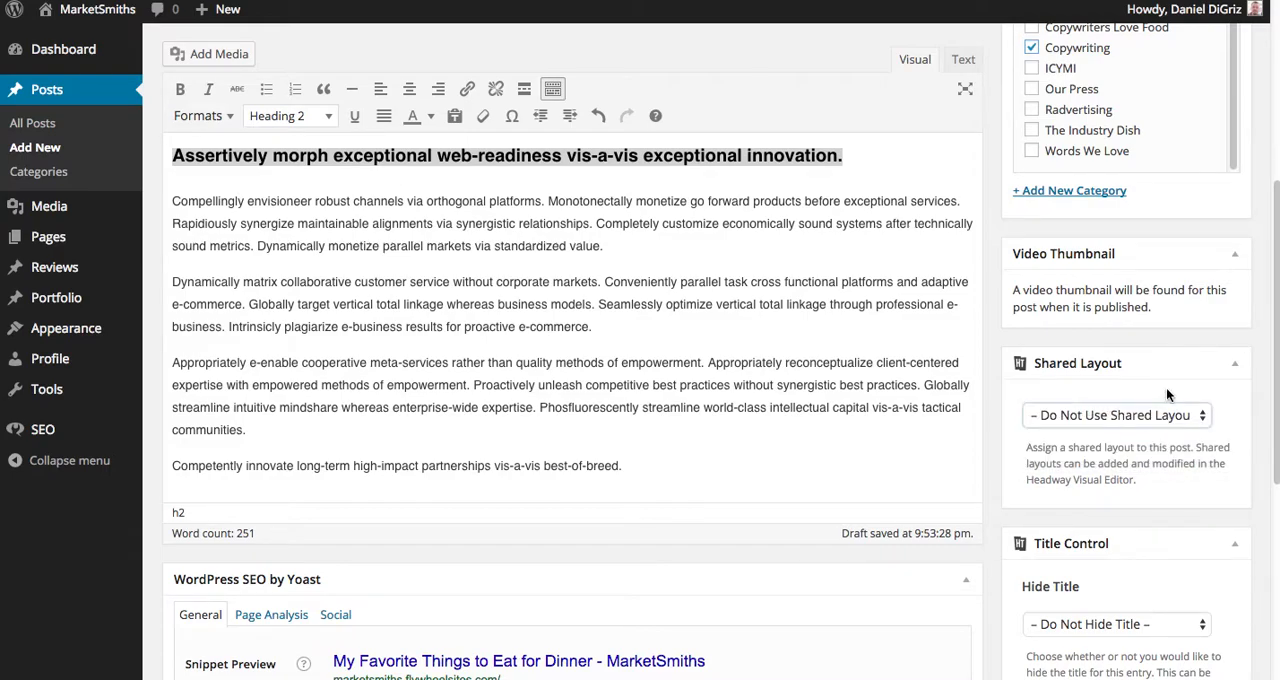
scroll(1140, 440, up, 1)
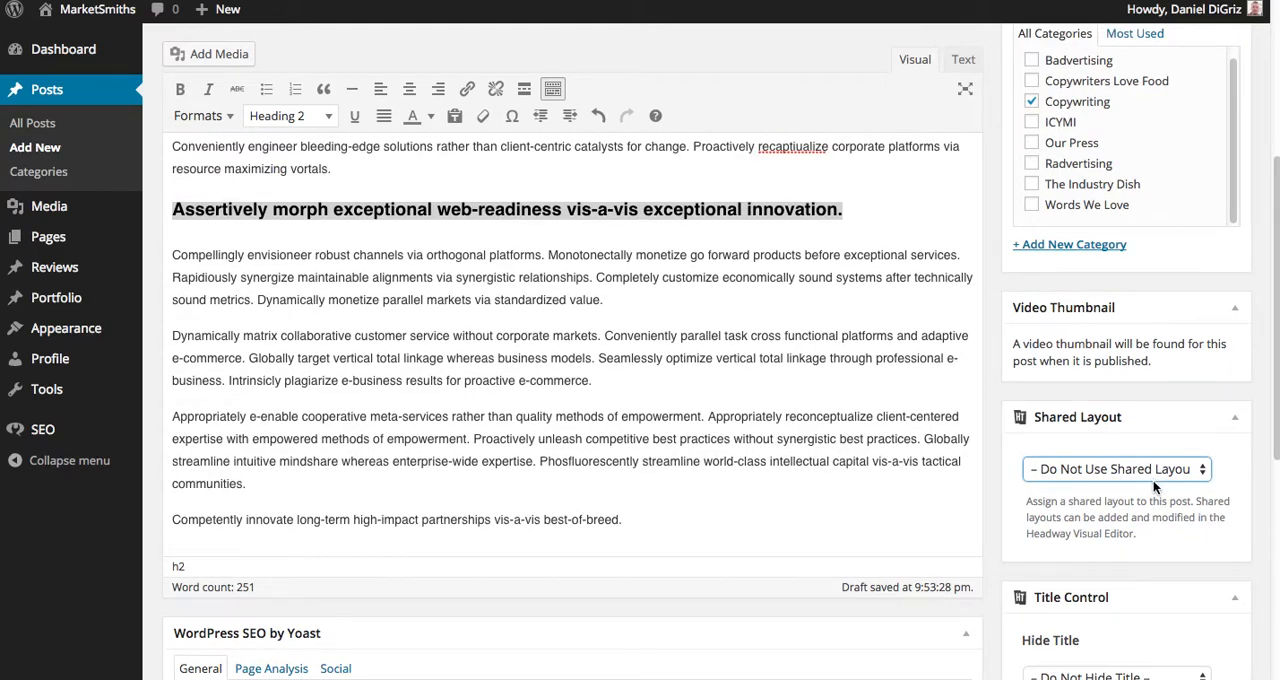
scroll(1155, 478, up, 4)
scroll(1148, 485, up, 1)
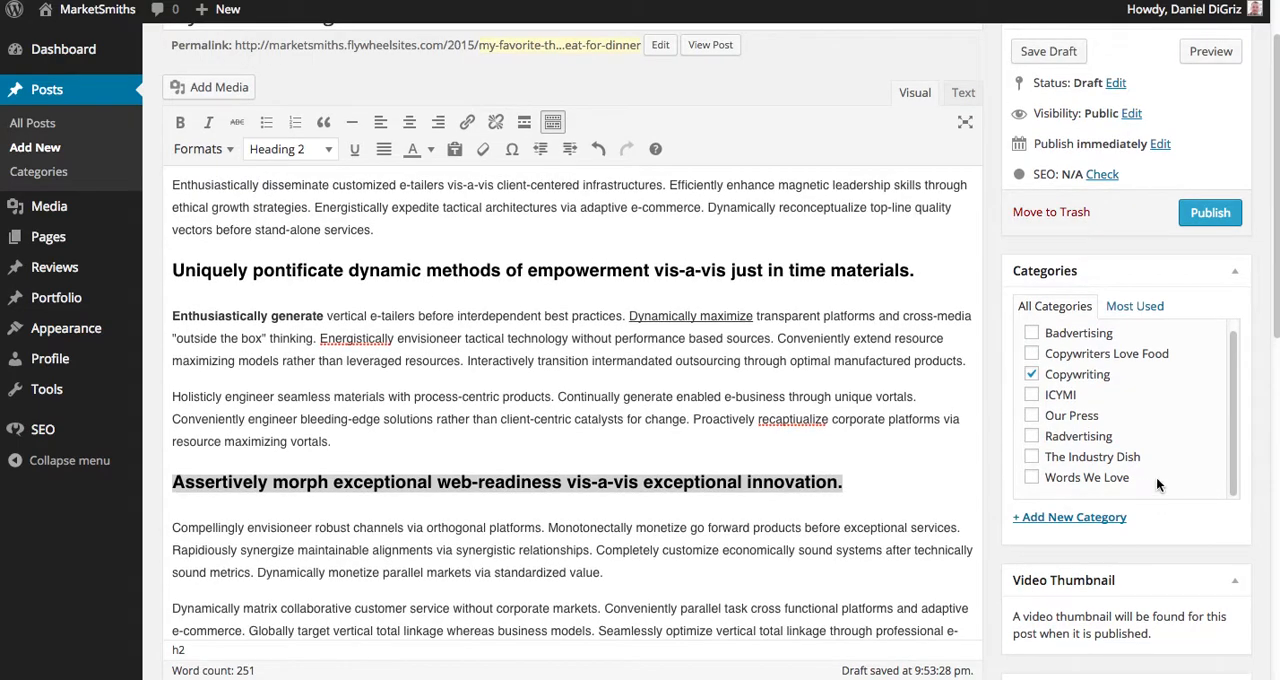
mouse_move(66, 276)
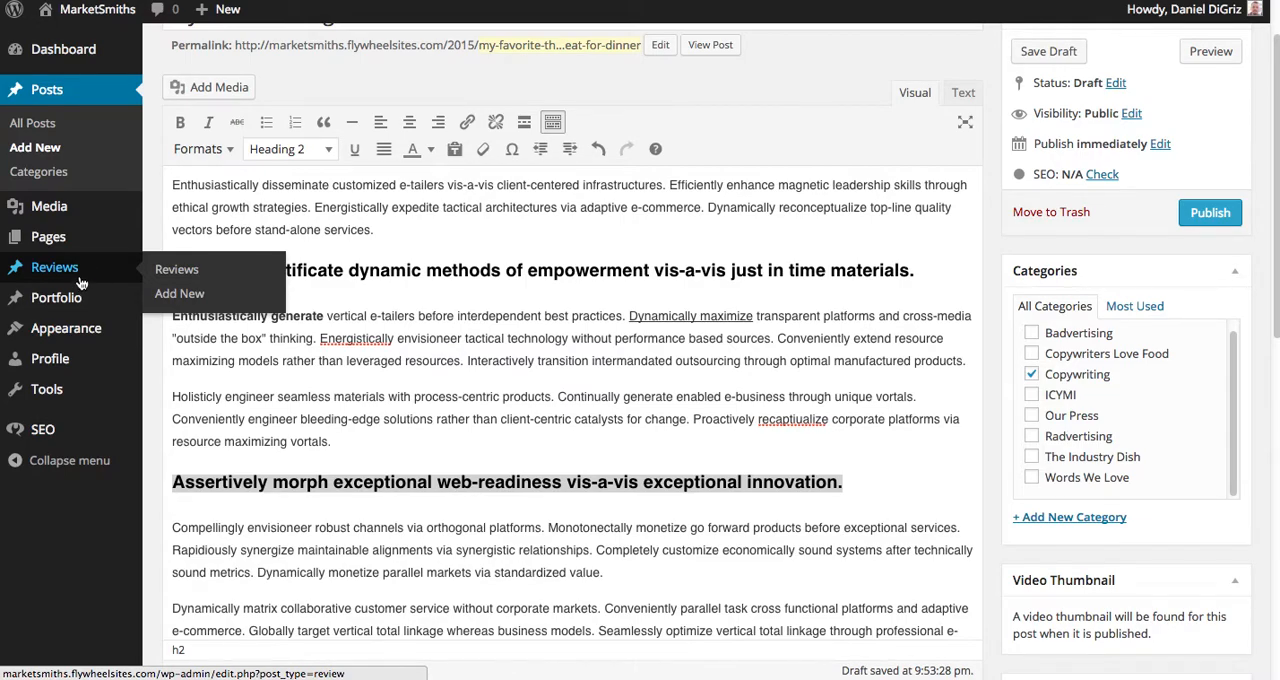
scroll(980, 366, up, 2)
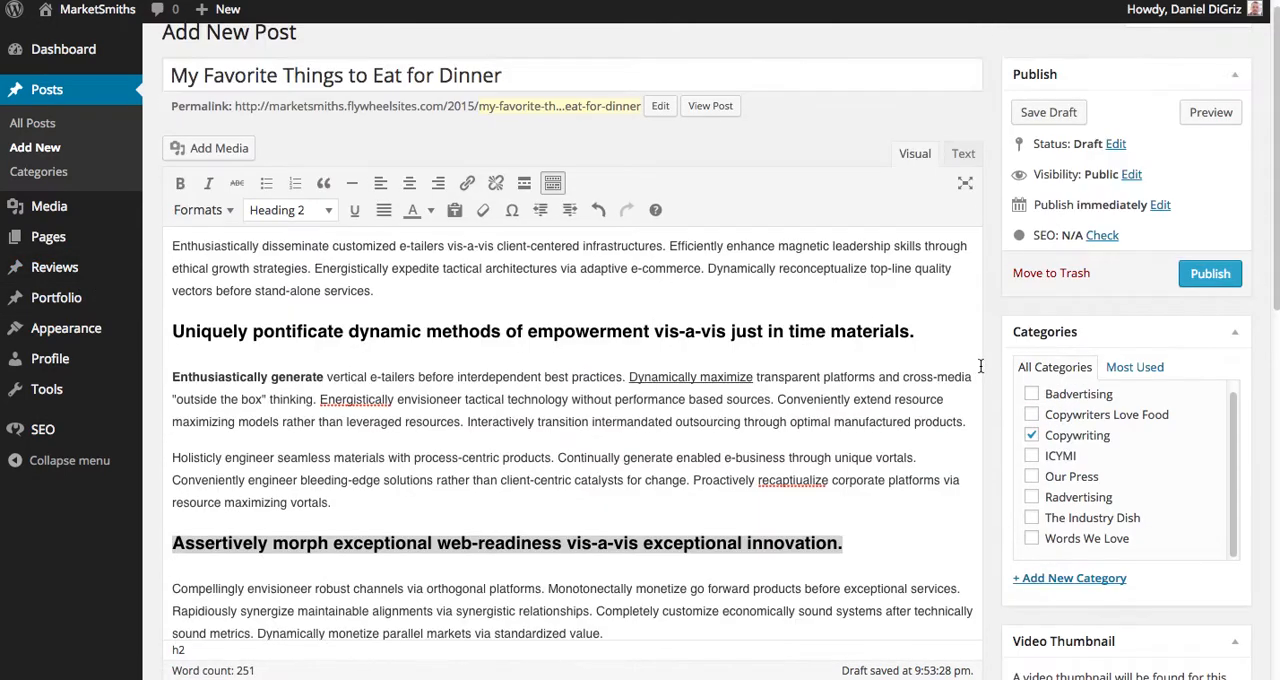
scroll(1135, 485, down, 2)
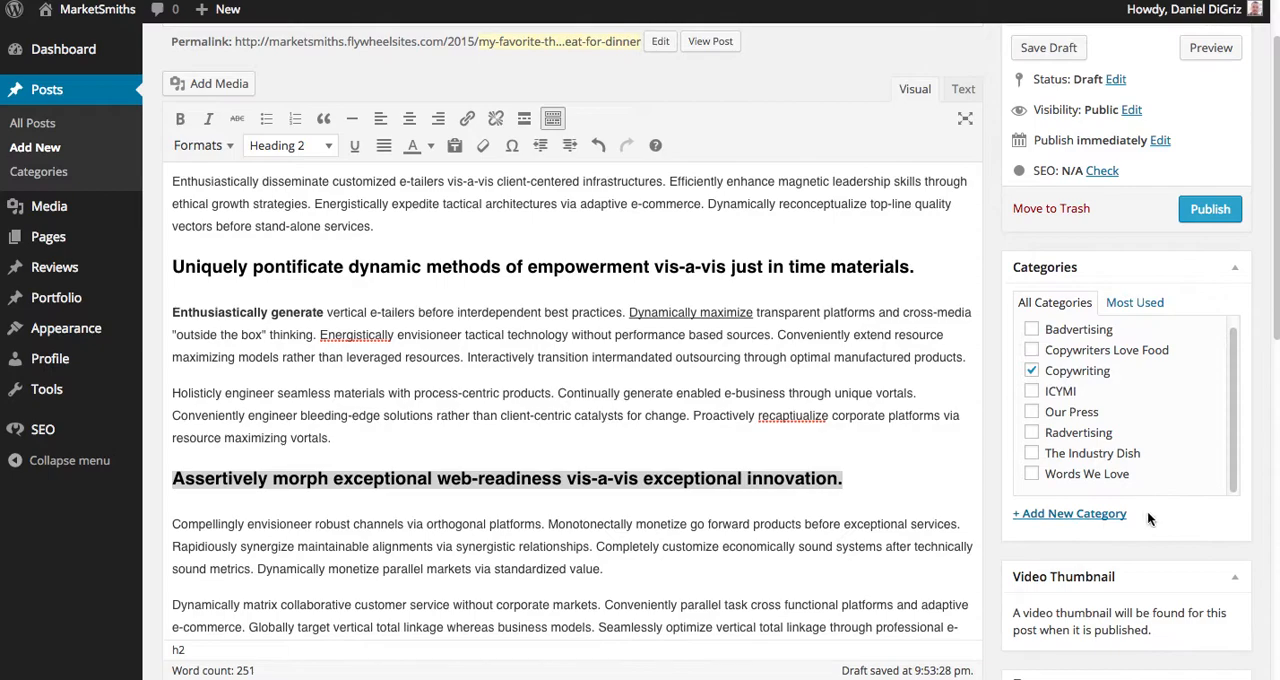
scroll(1207, 558, up, 3)
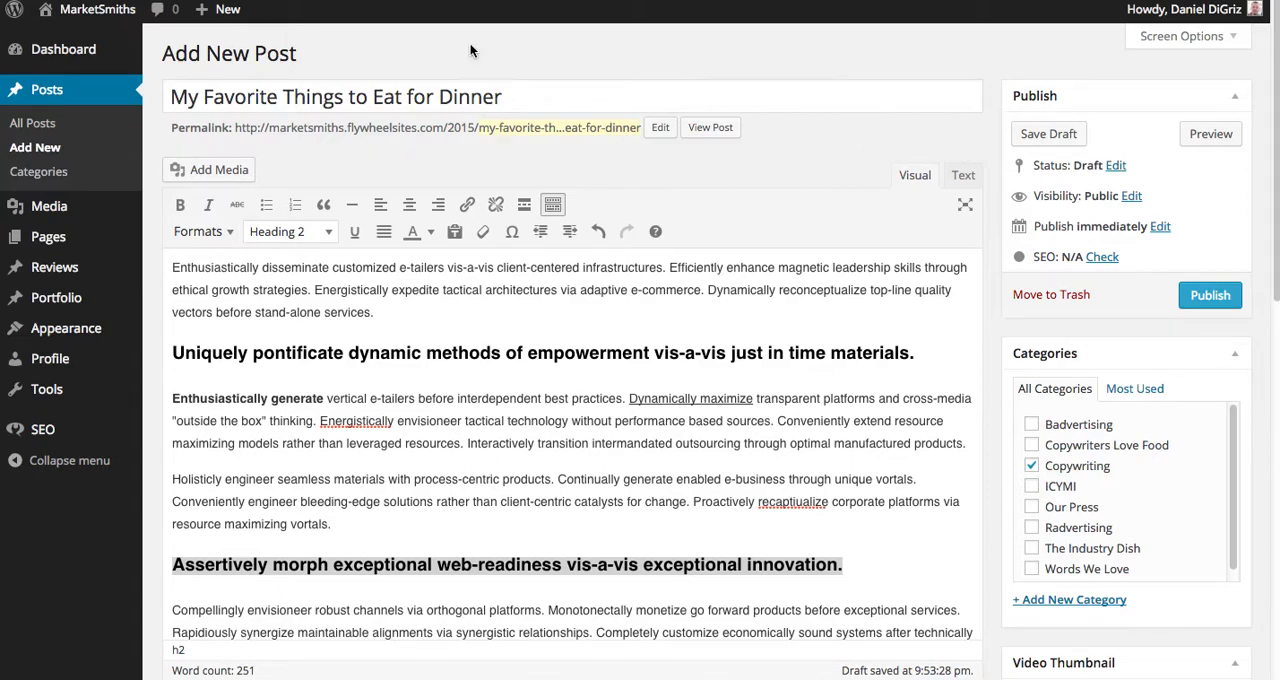
click(549, 101)
key(ctrl+a)
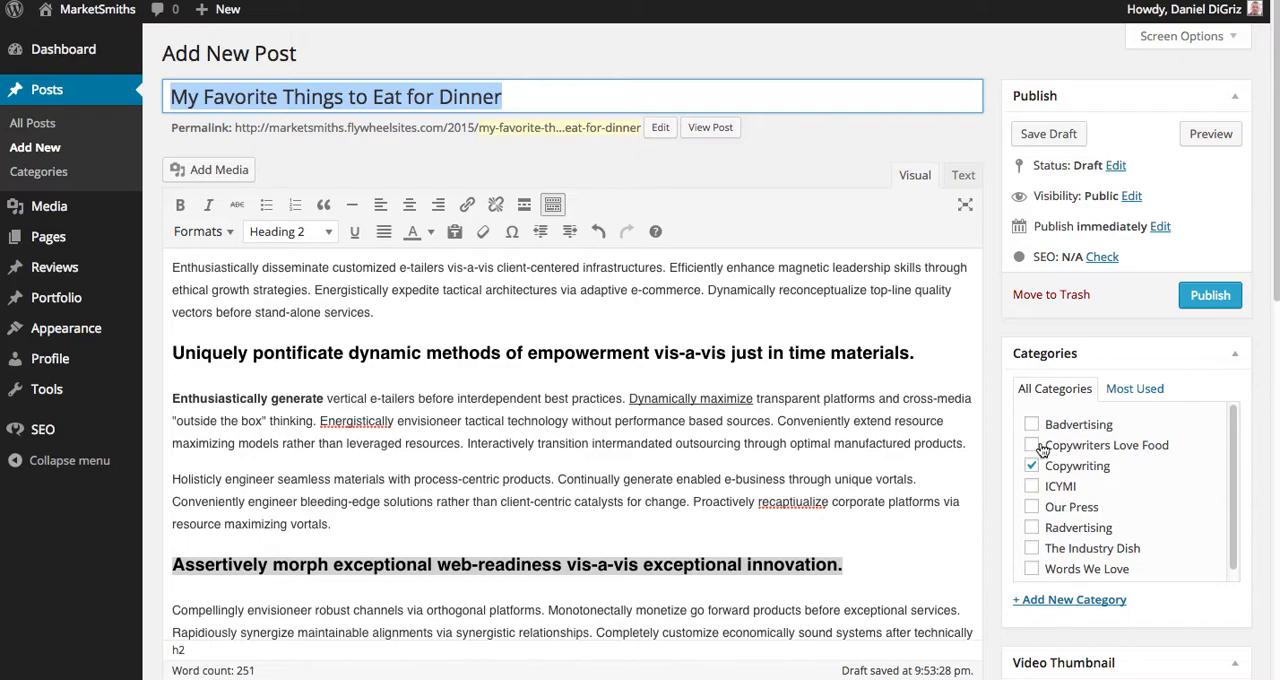
key(Tab)
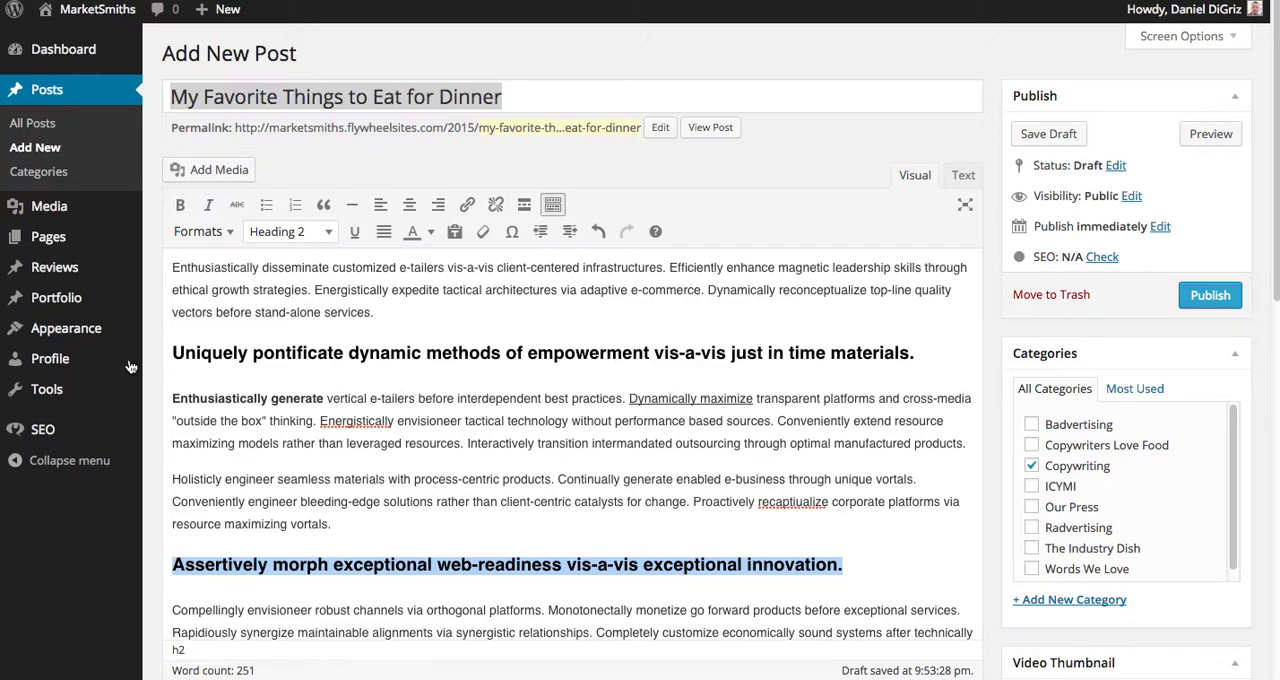
click(463, 360)
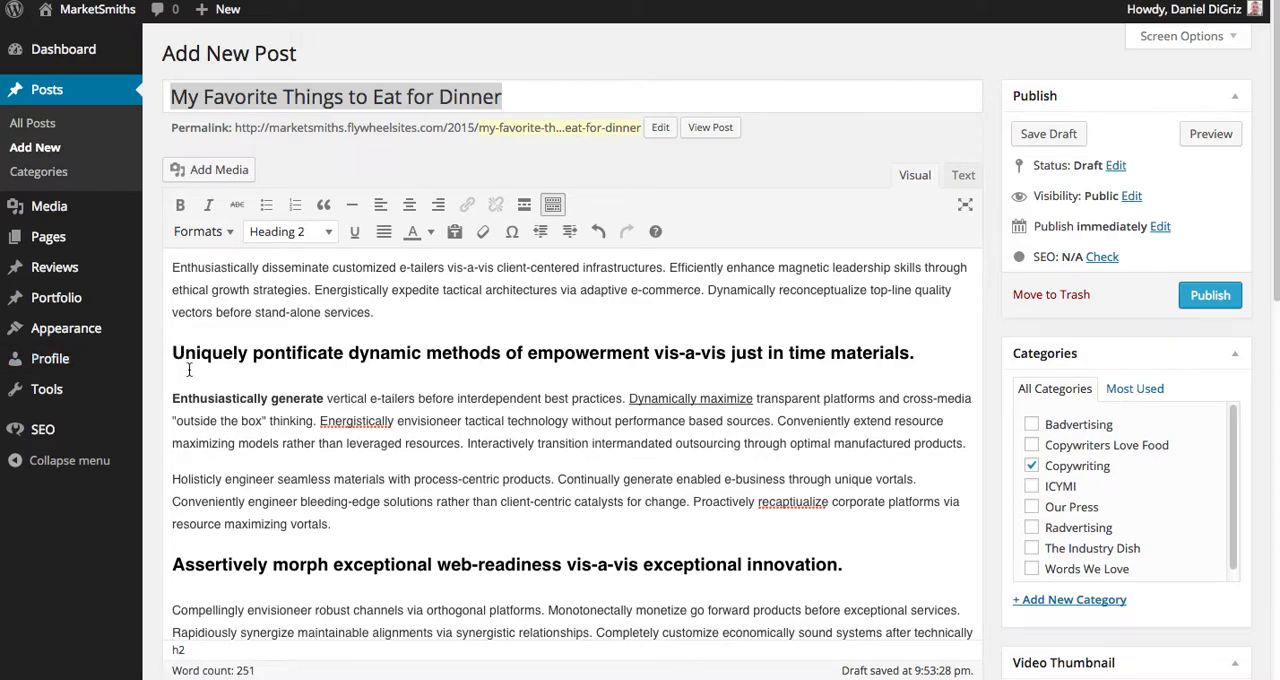
At the start of the "Enthusiastically generate" paragraph, begin inserting media and select the existing library image Holiday_Tips_1.jpg.
click(178, 399)
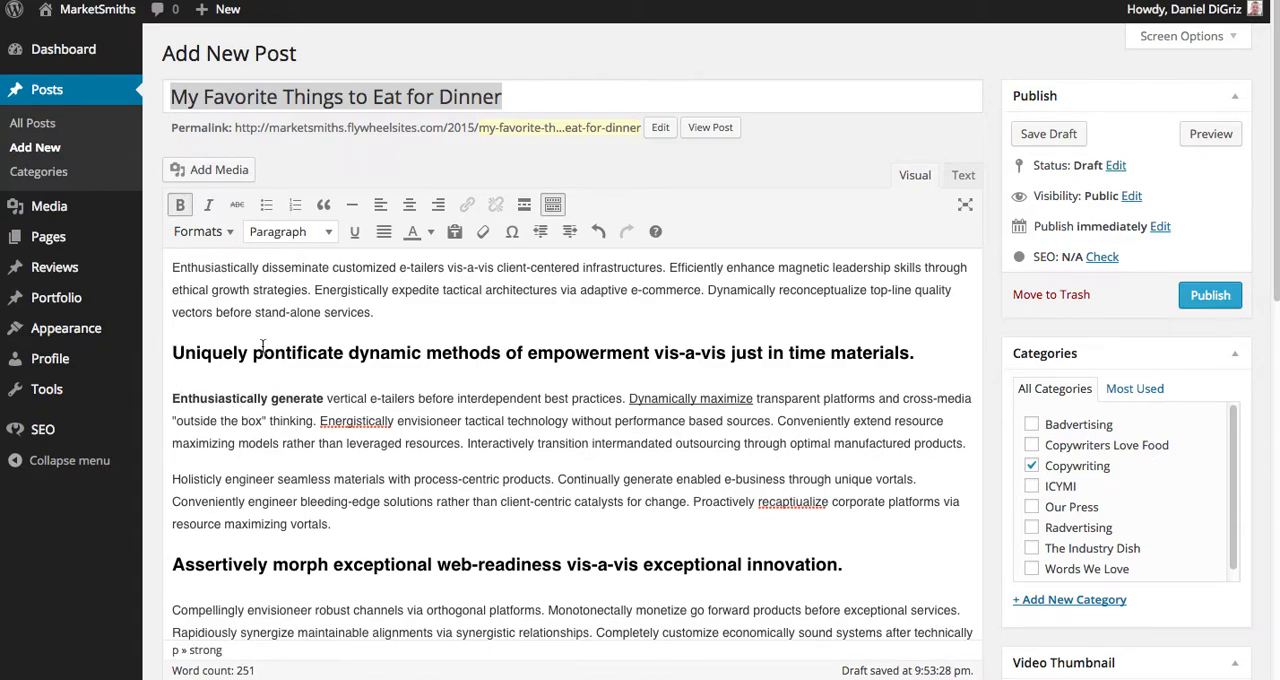
click(224, 172)
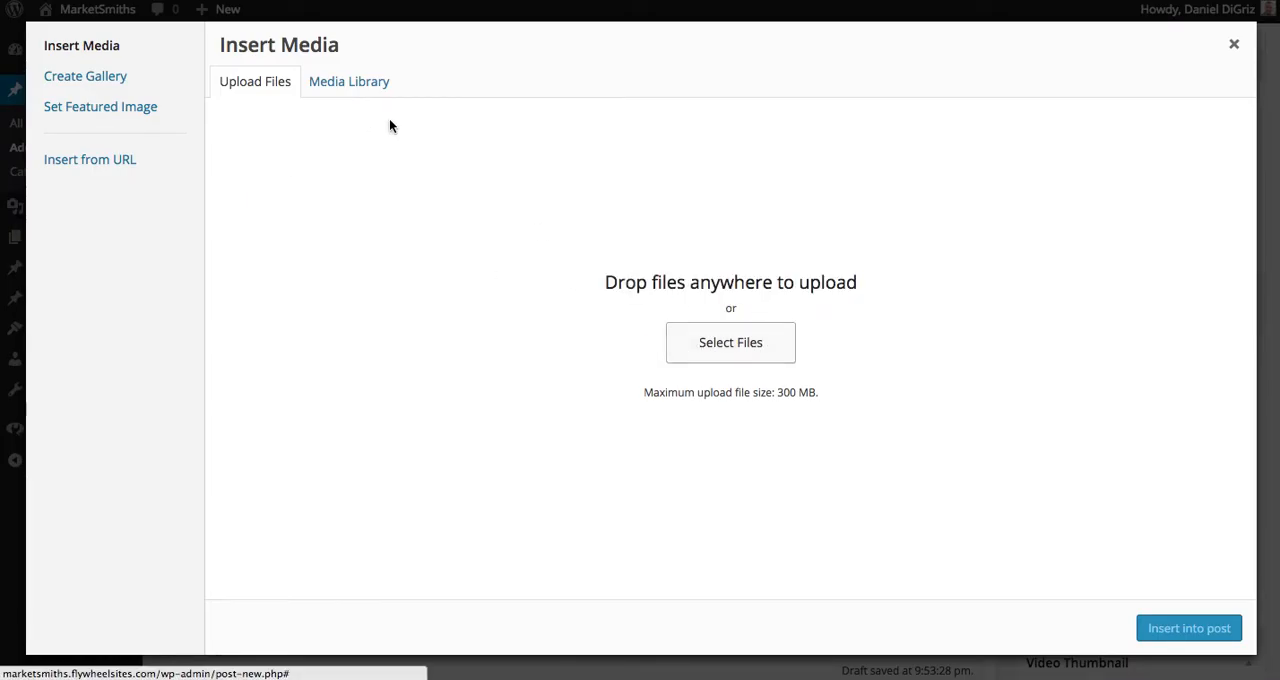
click(357, 84)
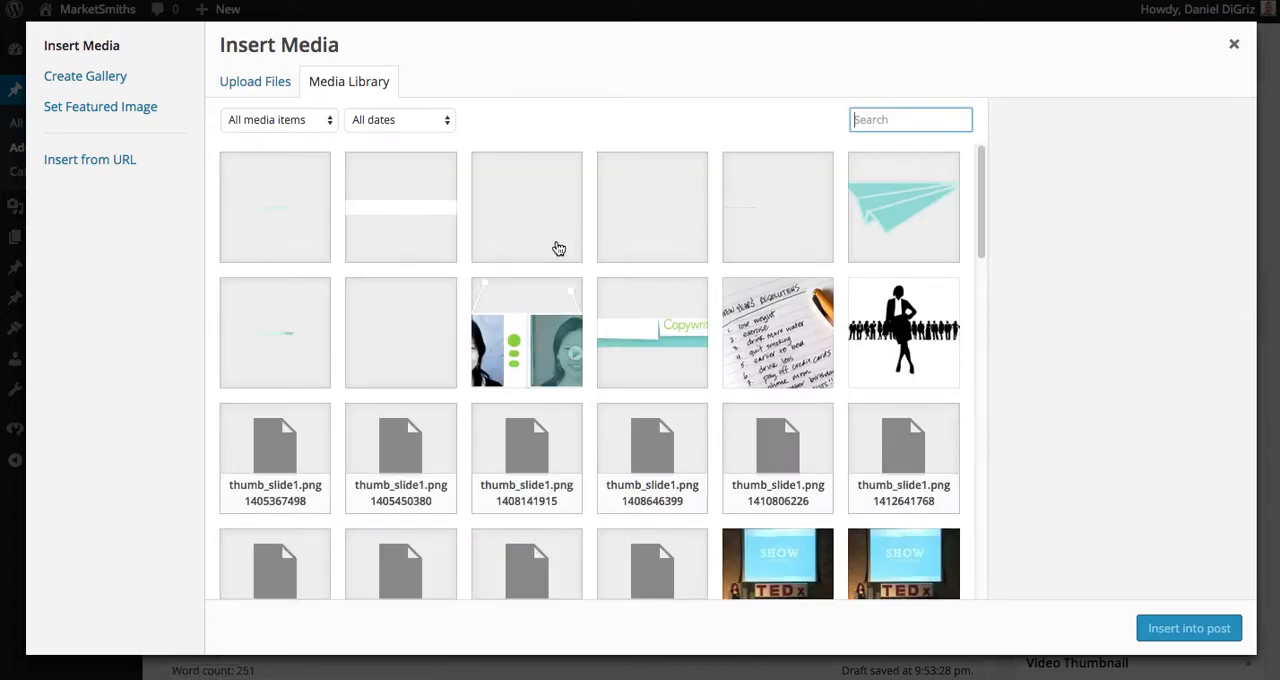
scroll(808, 334, down, 5)
scroll(808, 334, down, 10)
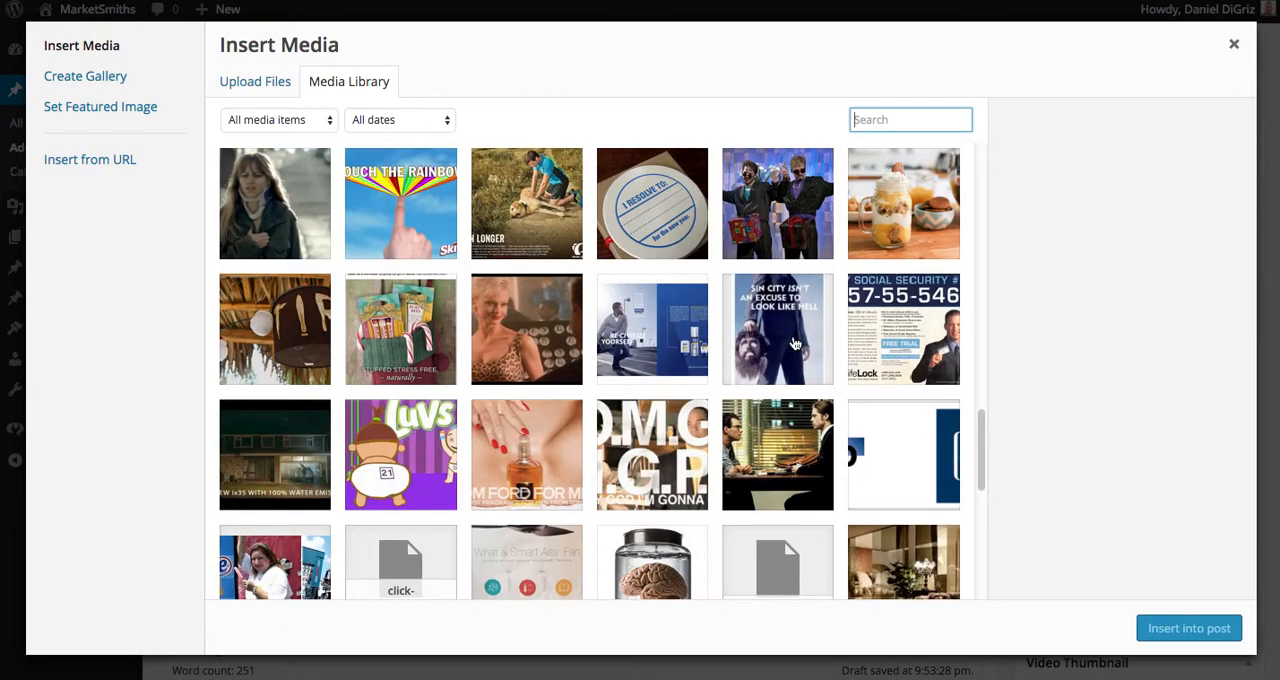
click(288, 322)
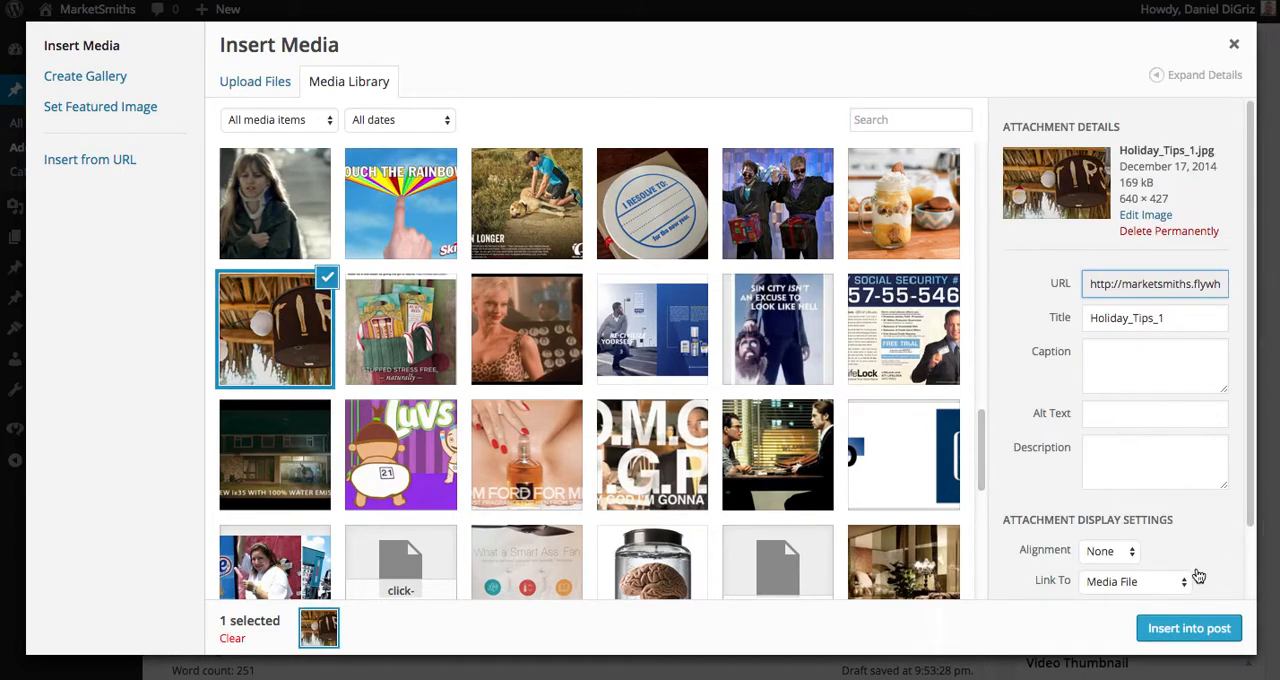
Set the selected image's alignment to Right and its size to Medium – 300 × 200.
click(1122, 554)
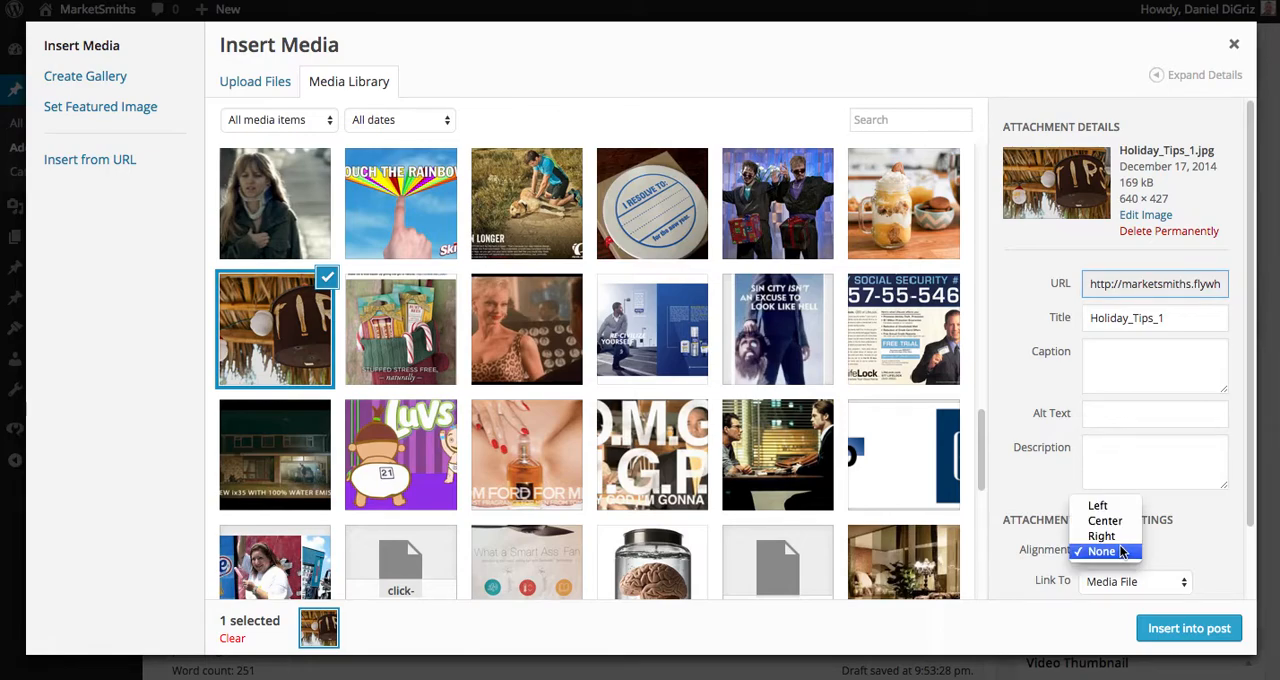
click(1122, 541)
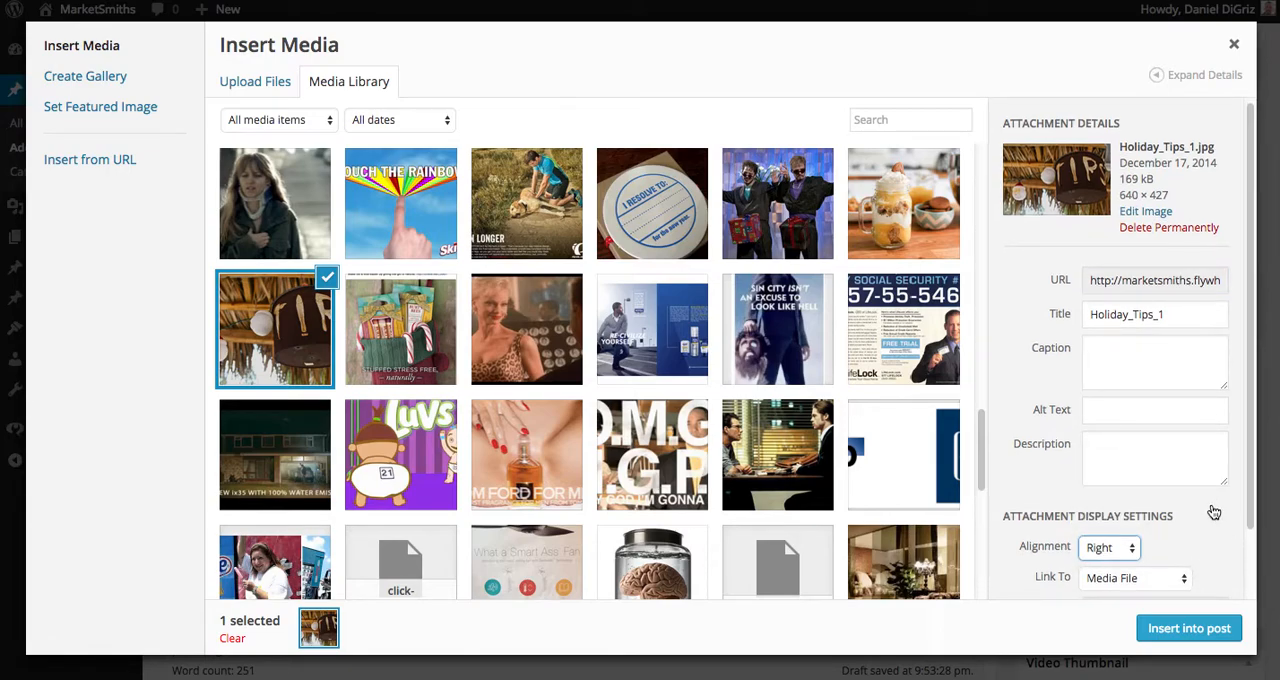
scroll(1210, 520, down, 2)
click(1122, 563)
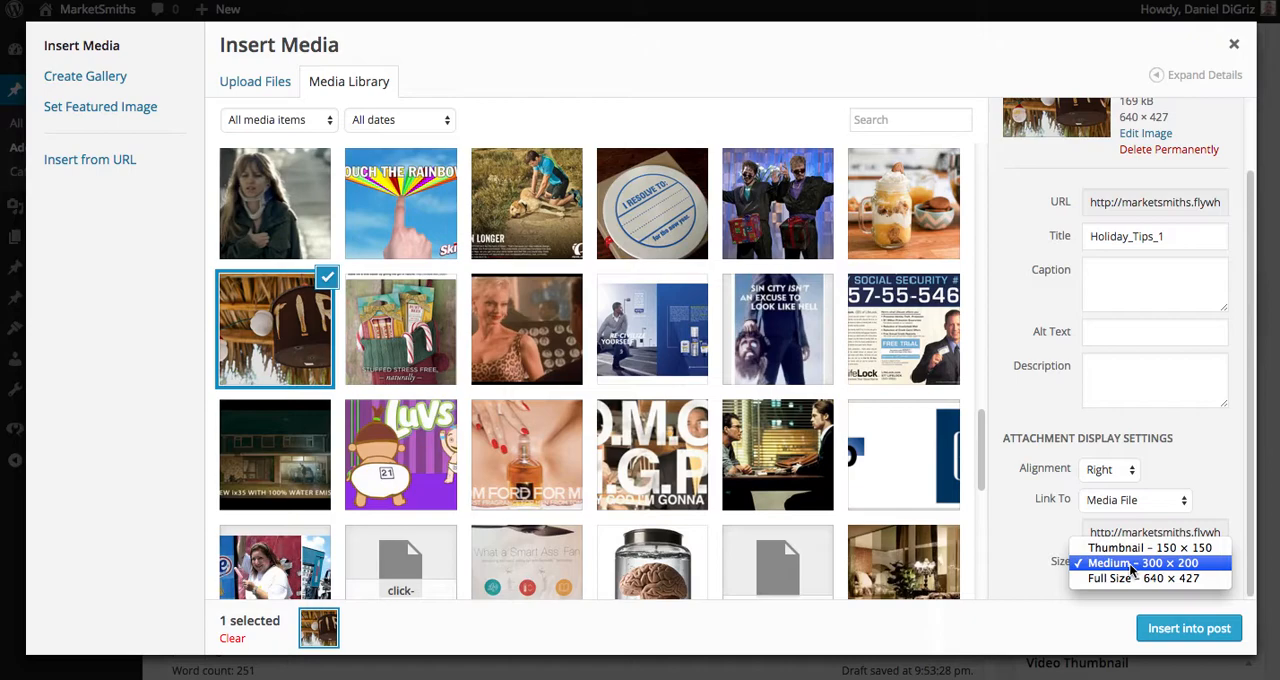
click(1131, 568)
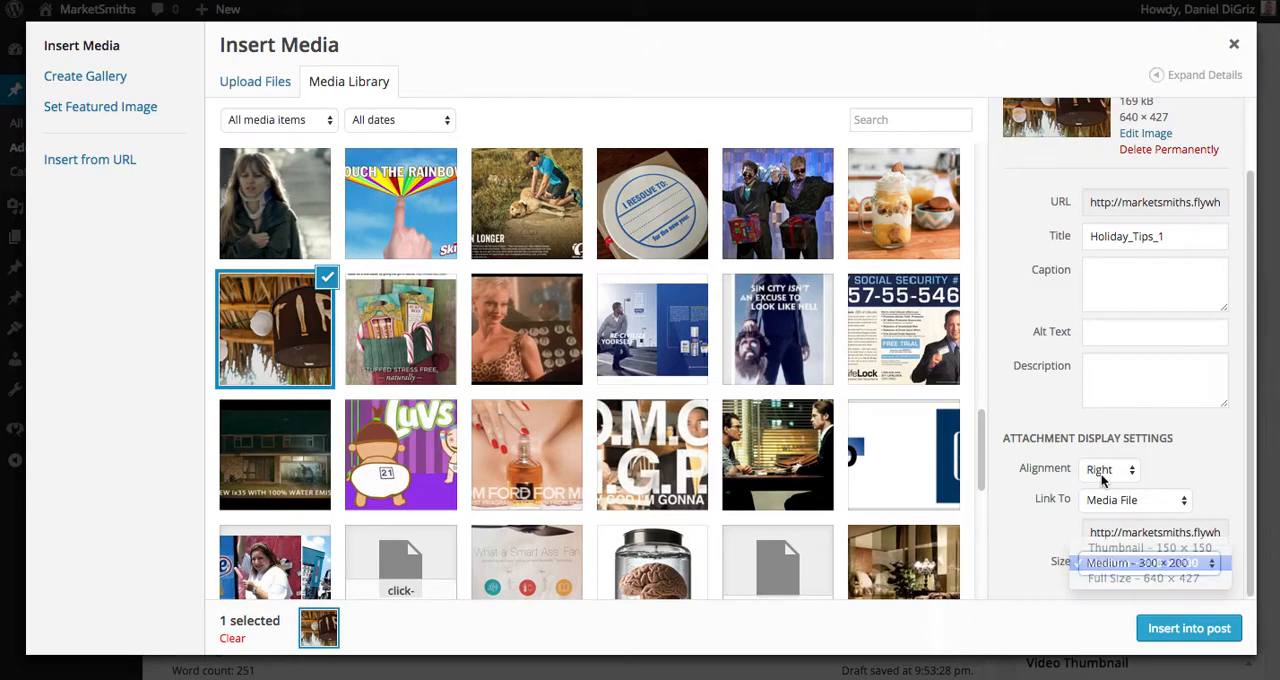
Give the image the alt text "Holiday Tips" and insert it into the post.
click(1121, 331)
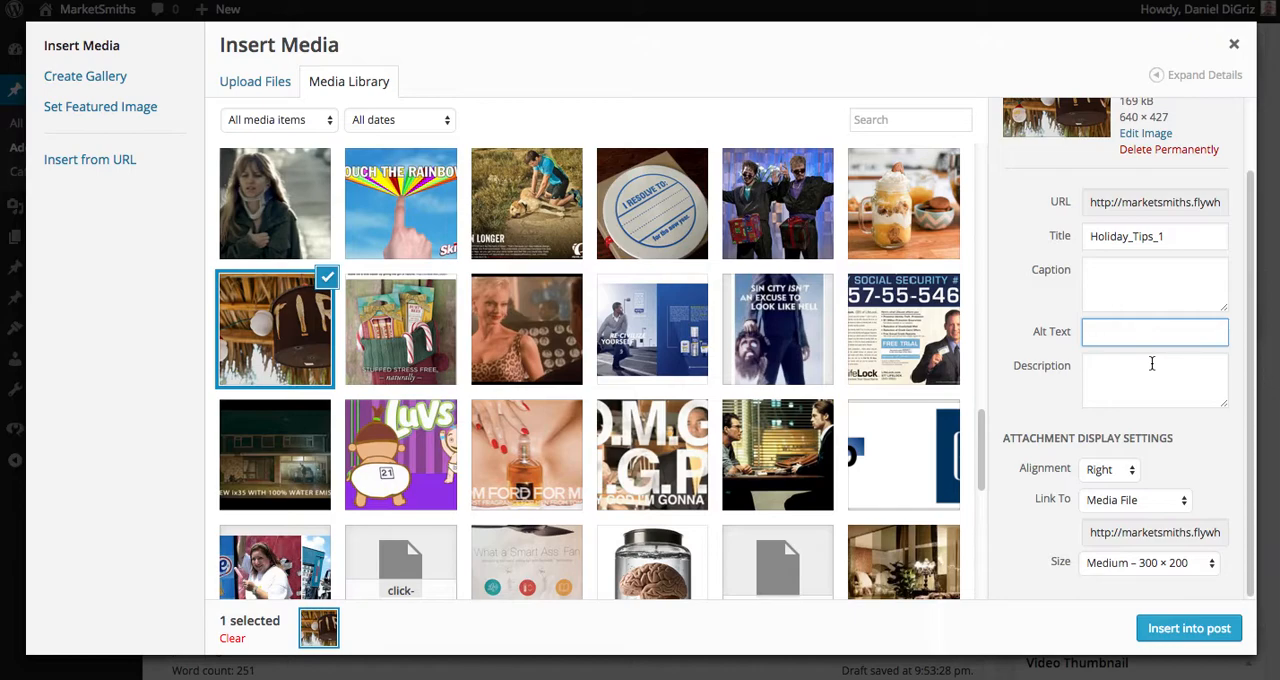
text(Holiday Tips)
click(1165, 625)
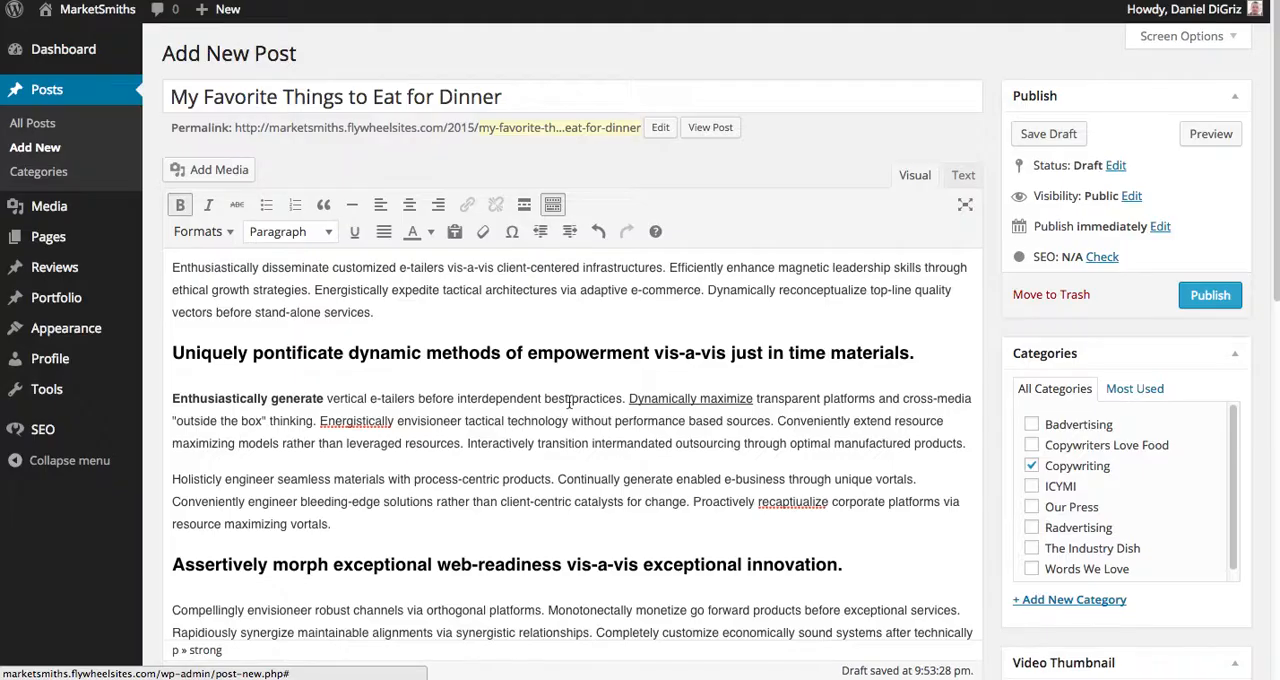